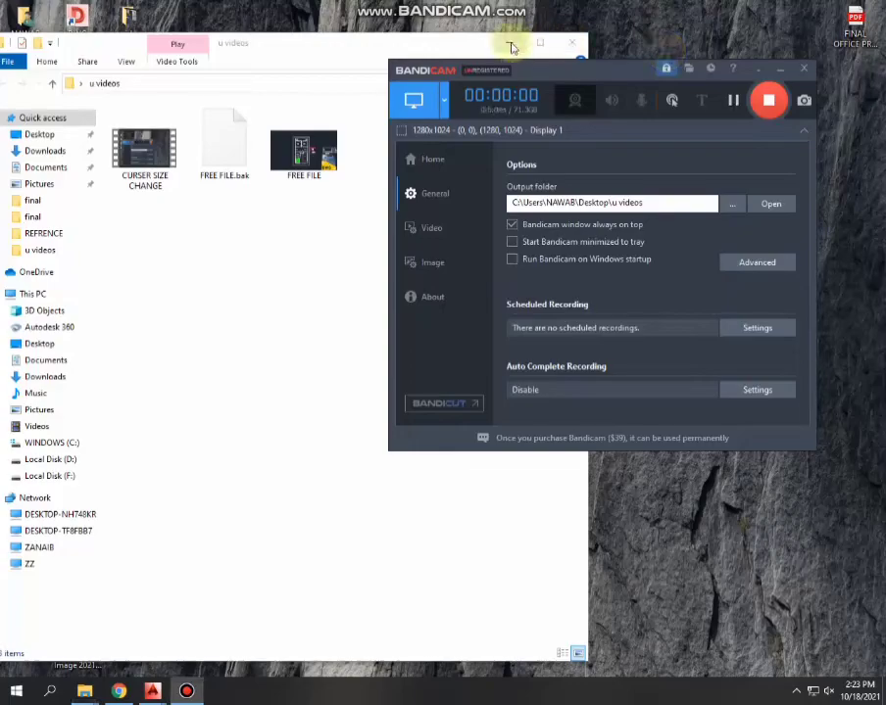
Minimize the file browser, open Notepad from Windows search and zoom in
{"action": "left_click", "coordinate": [507, 43]}
{"action": "left_click", "coordinate": [51, 693]}
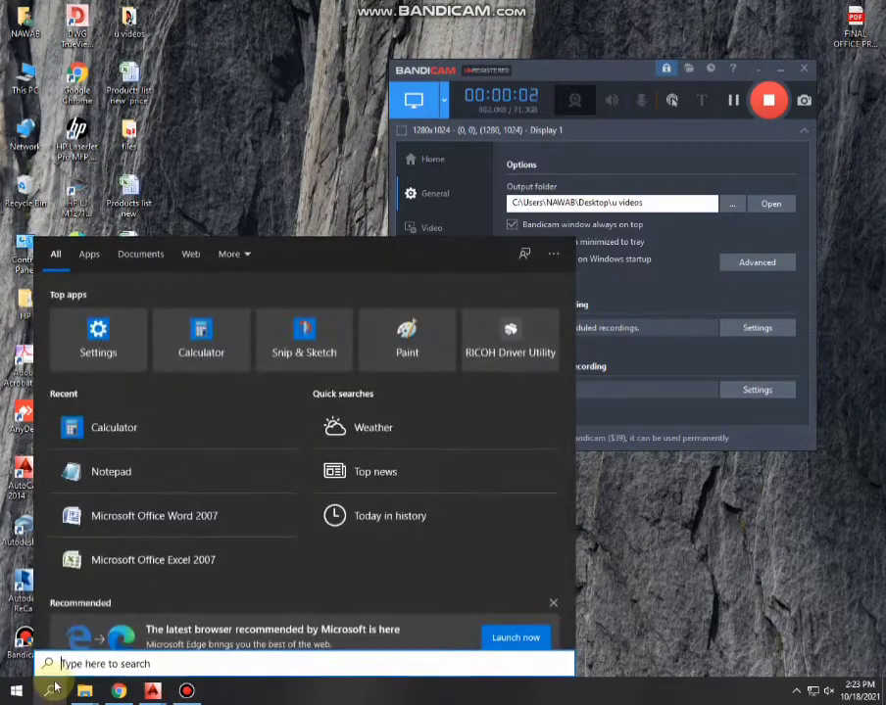
{"action": "type", "text": "not"}
{"action": "left_click", "coordinate": [116, 328]}
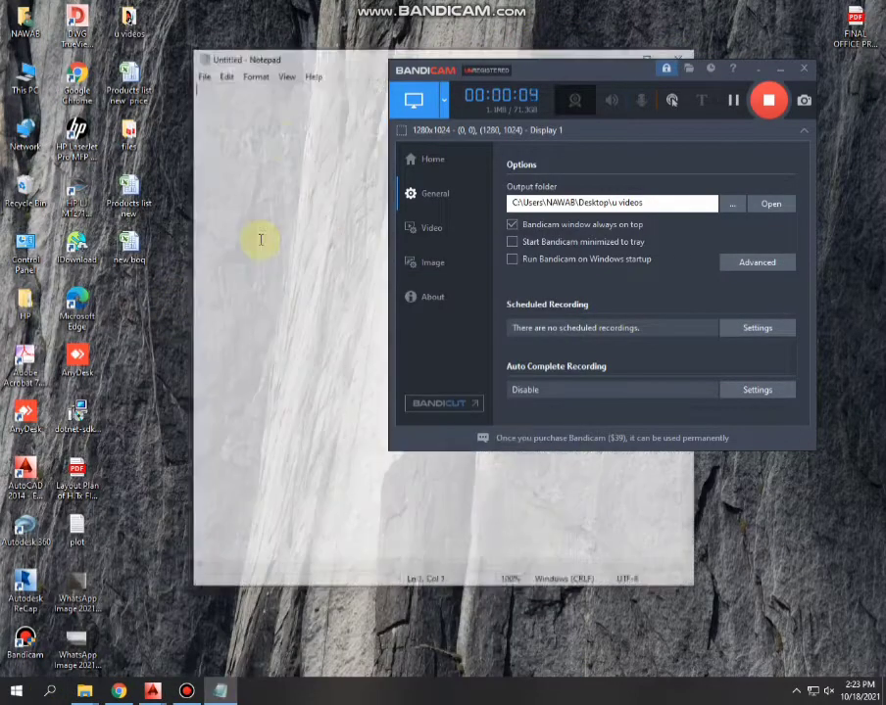
{"action": "scroll", "coordinate": [272, 117], "scroll_direction": "up", "scroll_amount": 17, "text": "ctrl"}
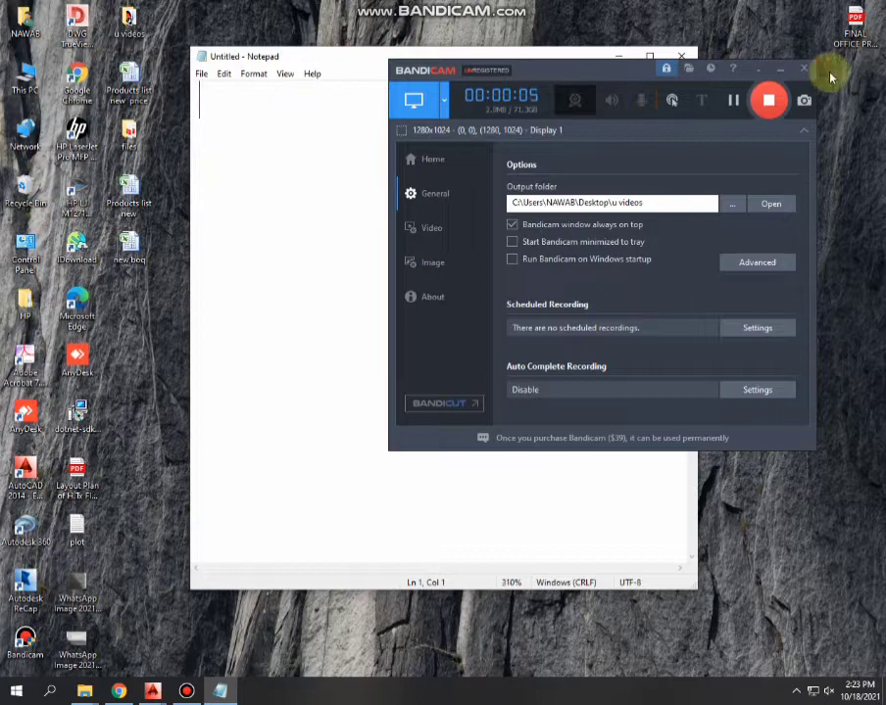
{"action": "left_click", "coordinate": [779, 69]}
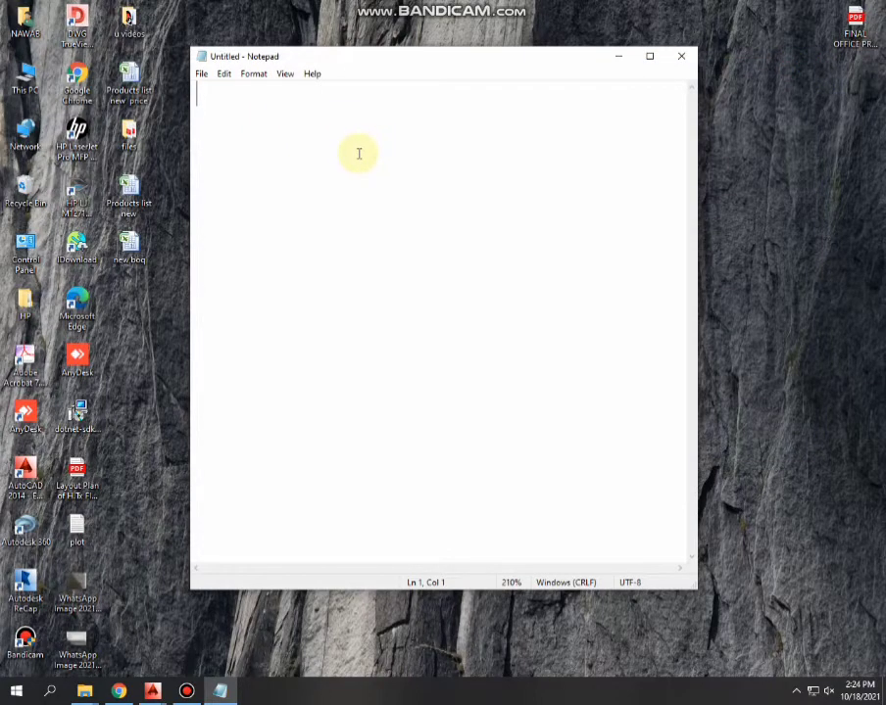
Type the AutoCAD table welcome note ending 'LETS FOLLOW ME', then minimize Notepad
{"action": "type", "text": "W AT MY CHANEEL KINDK"}
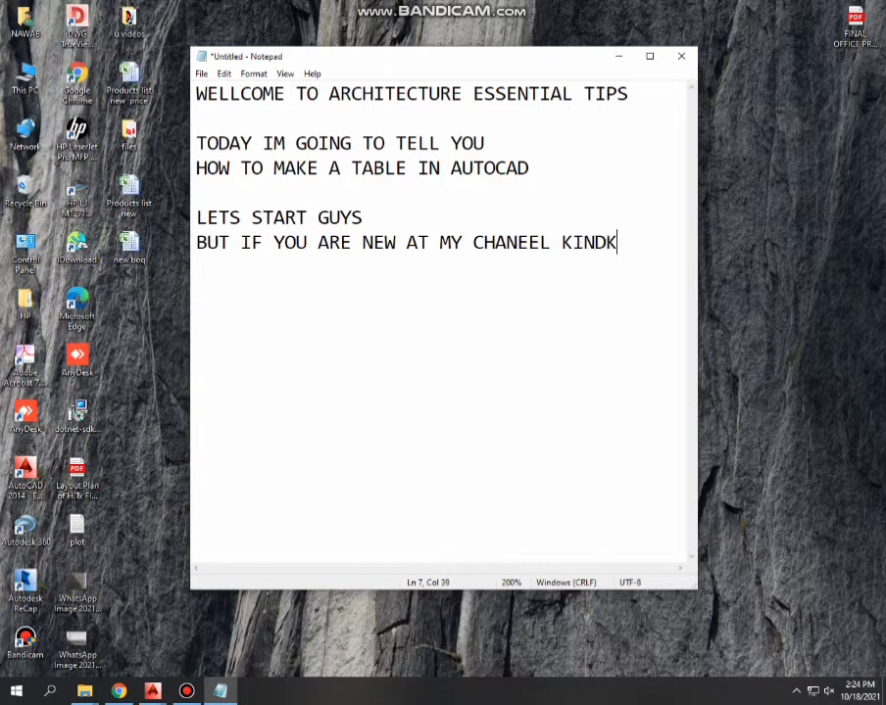
{"action": "type", "text": "Y SUBSCRIBNE"}
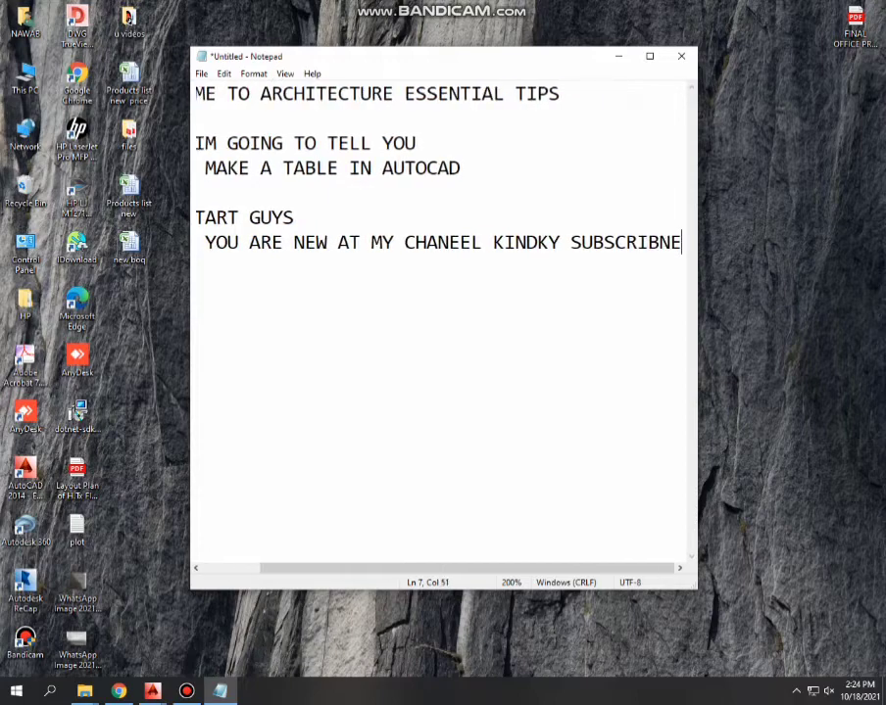
{"action": "type", "text": "ITY"}
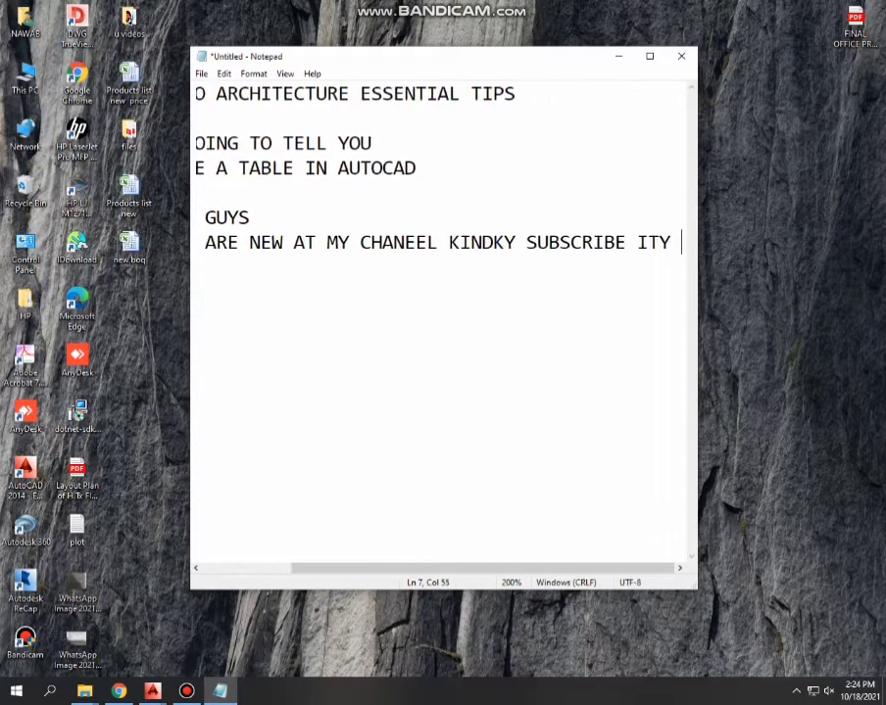
{"action": "key", "text": "Return"}
{"action": "type", "text": "LETS FOLLOW ME"}
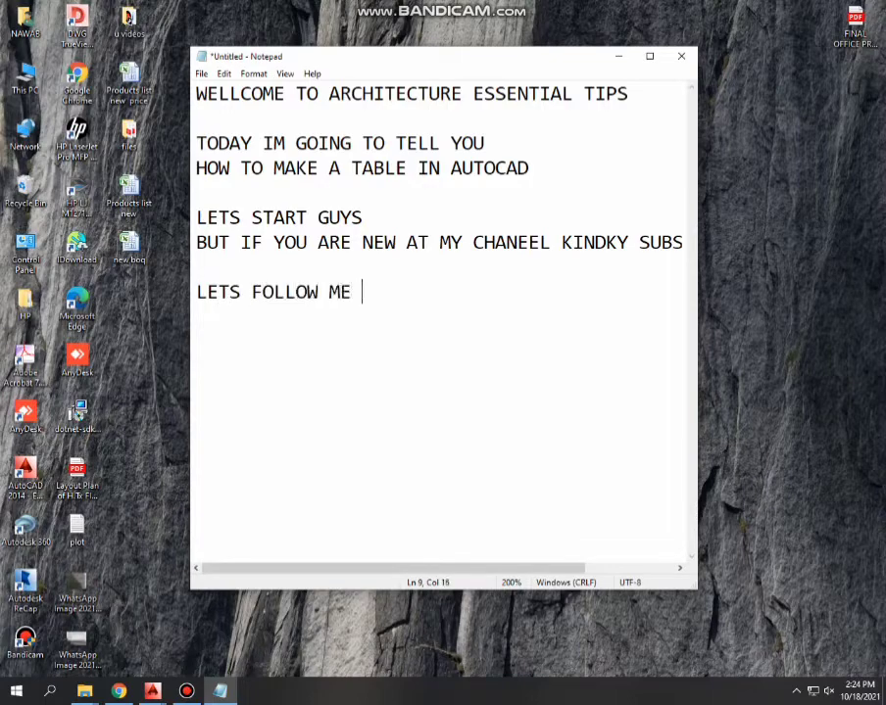
{"action": "left_click", "coordinate": [619, 55]}
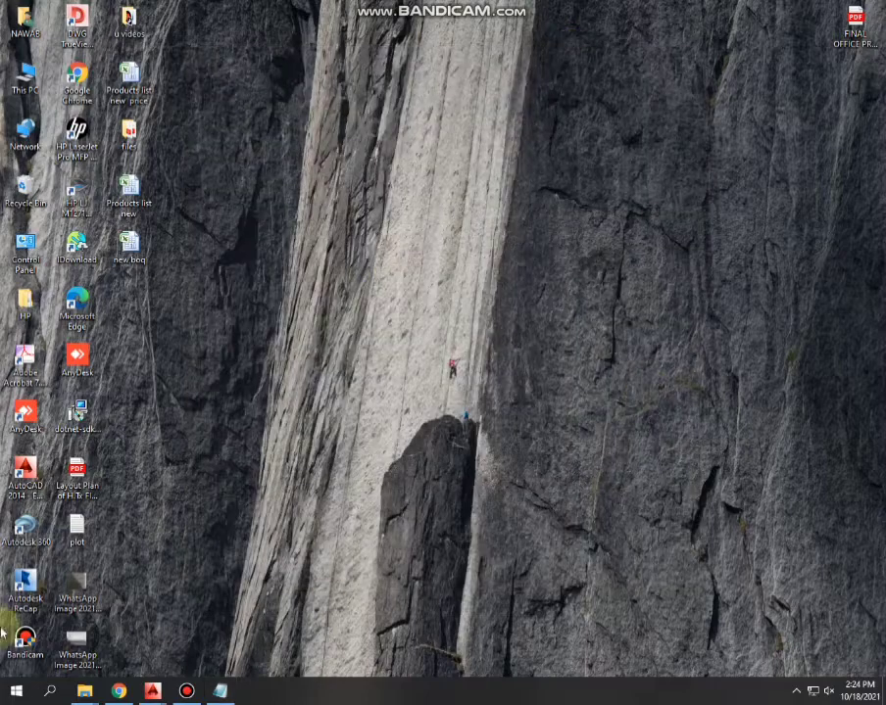
Restore the BASEPLATE drawing in AutoCAD and maximize it to full screen
{"action": "left_click", "coordinate": [156, 694]}
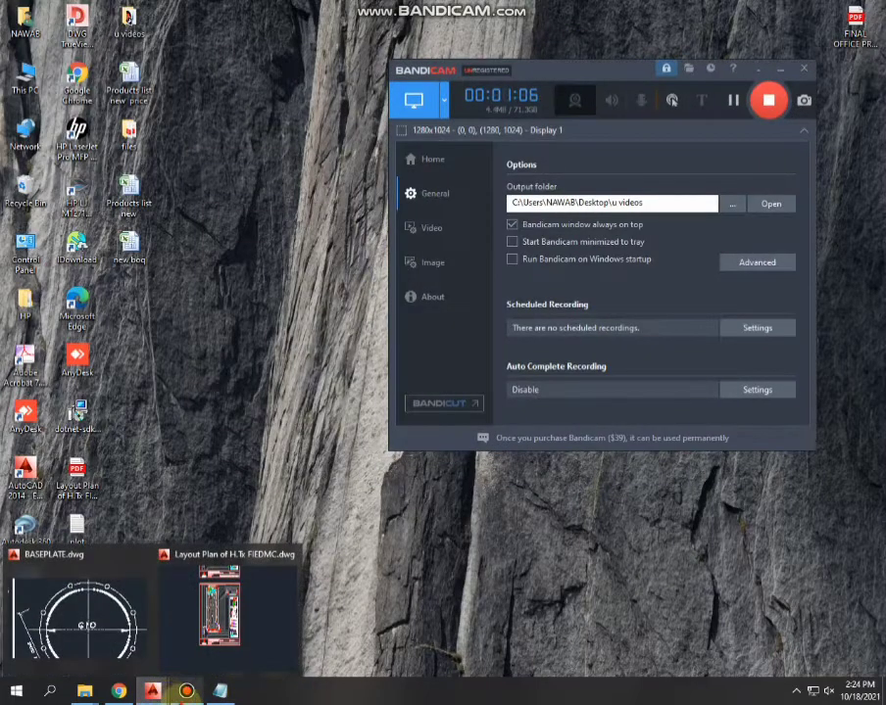
{"action": "left_click", "coordinate": [781, 69]}
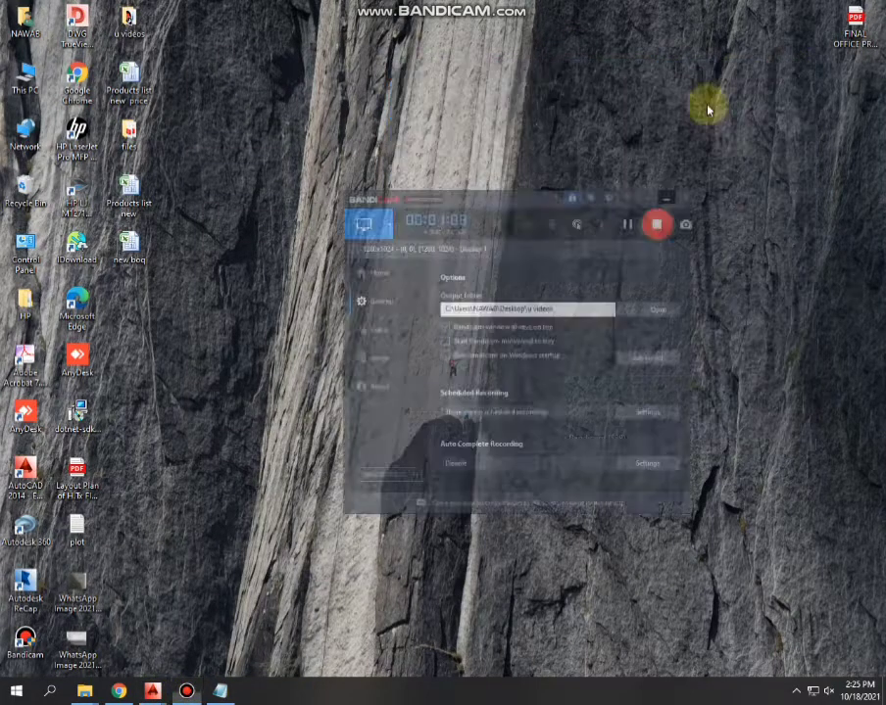
{"action": "mouse_move", "coordinate": [152, 692]}
{"action": "left_click", "coordinate": [233, 609]}
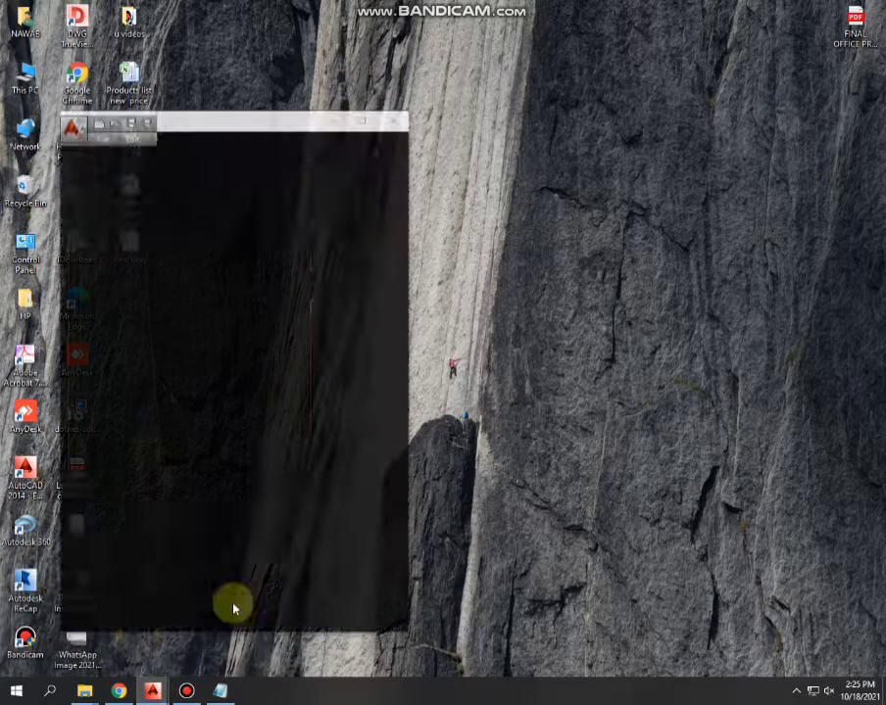
{"action": "left_click", "coordinate": [349, 98]}
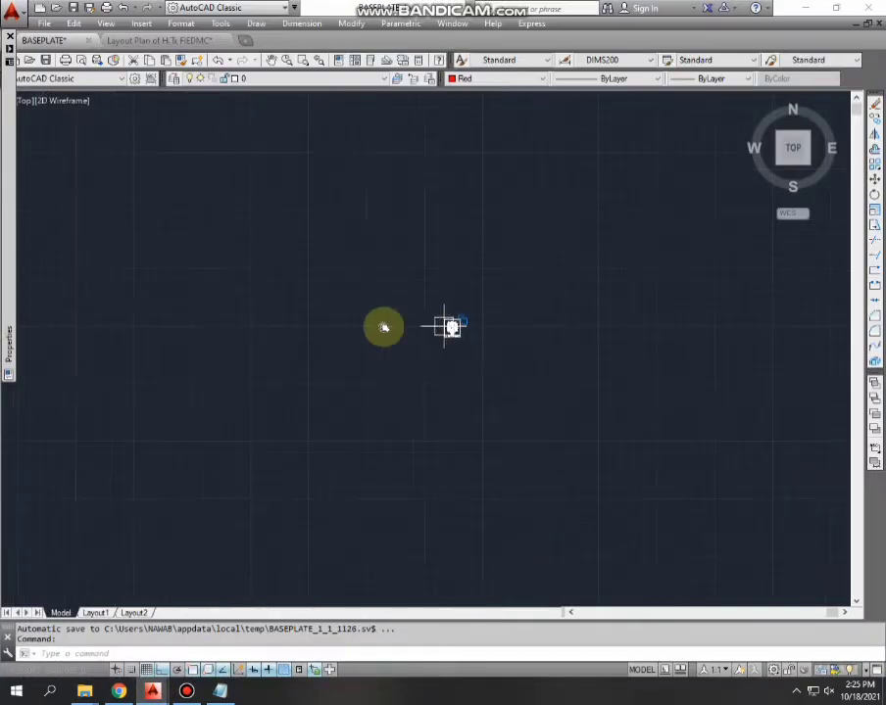
{"action": "key", "text": "Escape"}
{"action": "key", "text": "Escape"}
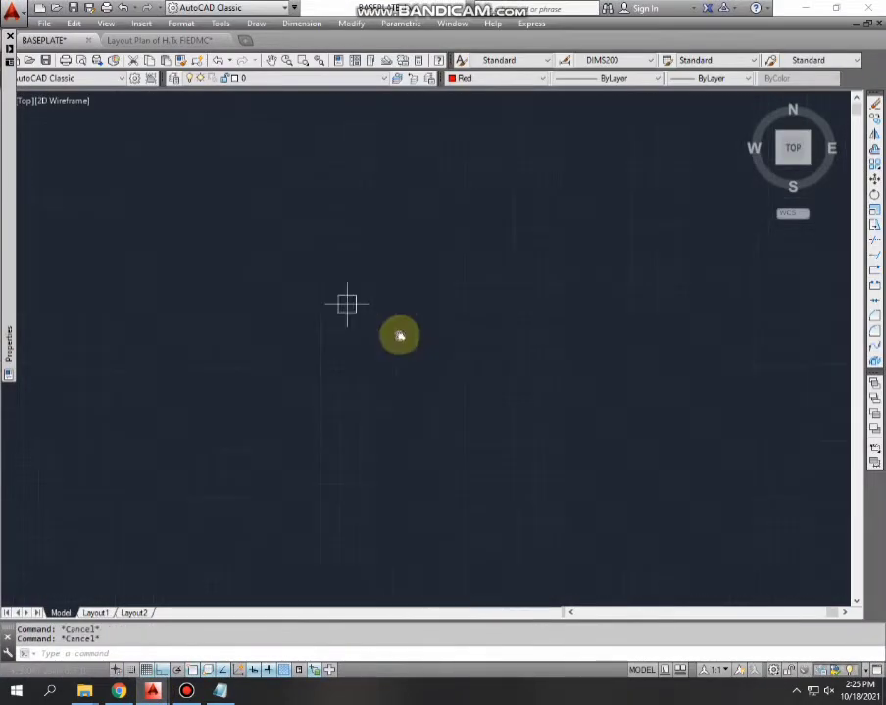
Draw the table's outer border rectangle with RECTANG
{"action": "left_click", "coordinate": [360, 370]}
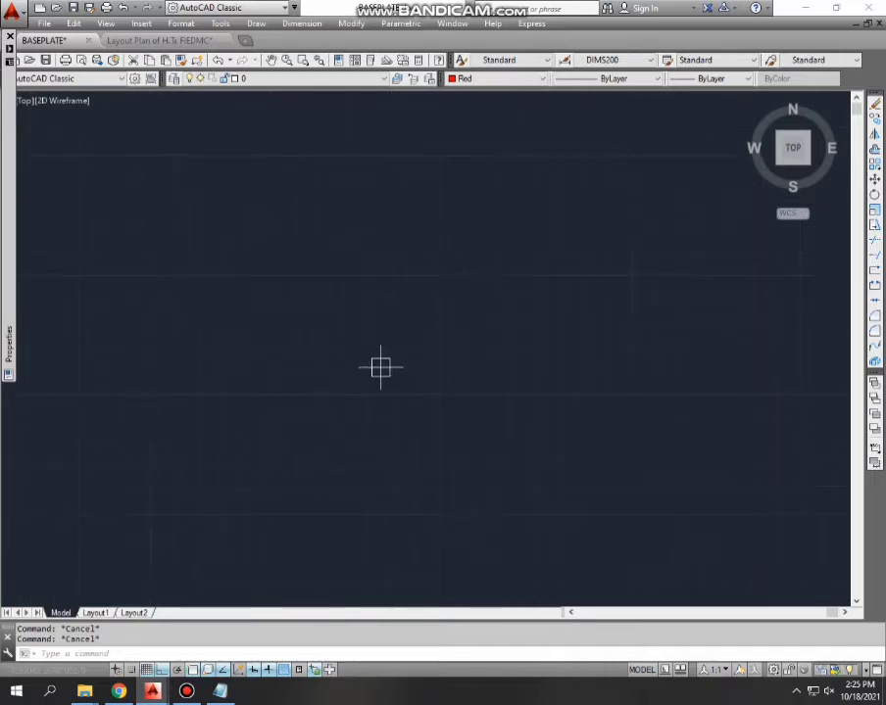
{"action": "type", "text": "L"}
{"action": "key", "text": "Return"}
{"action": "key", "text": "Escape"}
{"action": "key", "text": "Escape"}
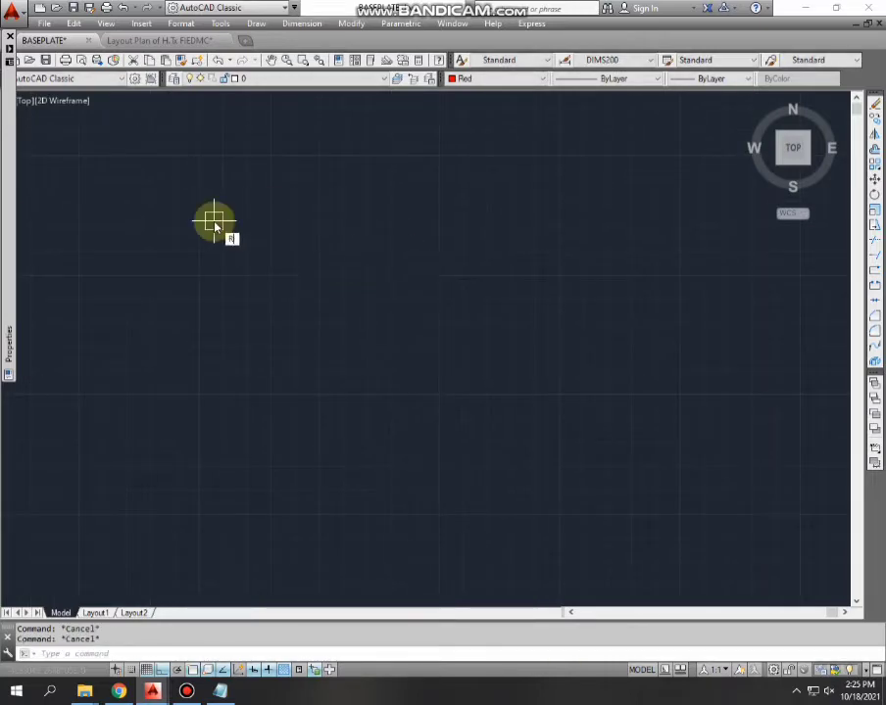
{"action": "type", "text": "EC"}
{"action": "key", "text": "Return"}
{"action": "left_click", "coordinate": [213, 183]}
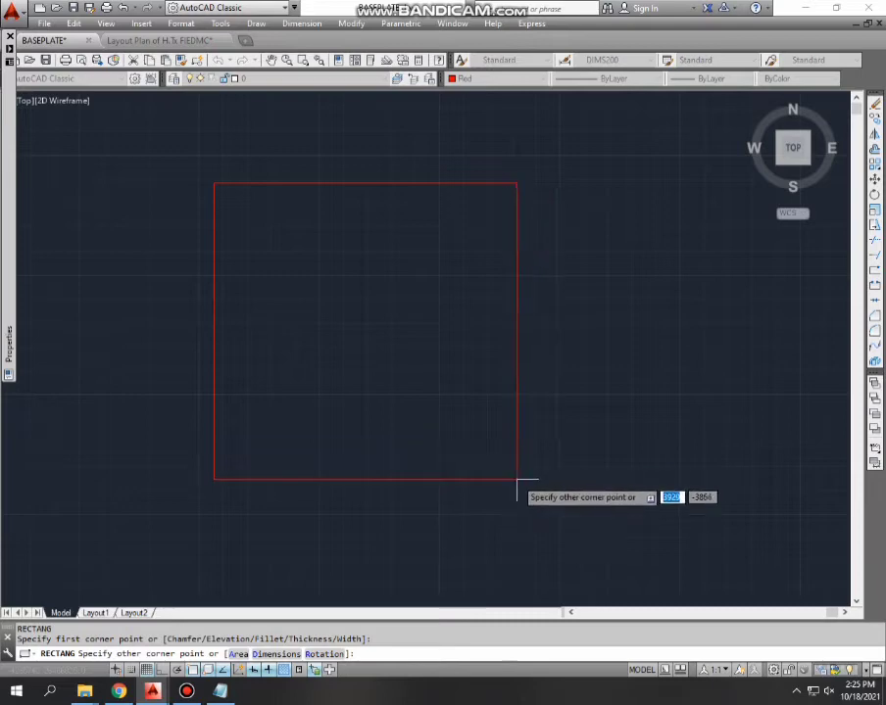
{"action": "left_click", "coordinate": [517, 480]}
{"action": "middle_click_drag", "start_coordinate": [451, 333], "coordinate": [407, 353]}
Draw a short helper line beside the rectangle and check its colour
{"action": "type", "text": "L"}
{"action": "key", "text": "Return"}
{"action": "key", "text": "Escape"}
{"action": "left_click_drag", "start_coordinate": [617, 294], "coordinate": [638, 333]}
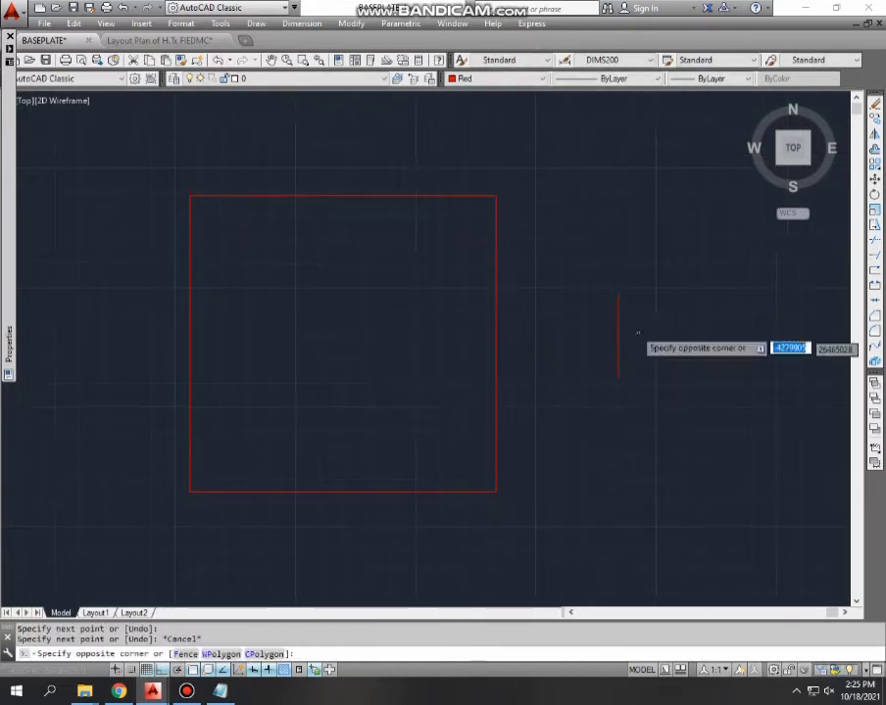
{"action": "left_click", "coordinate": [642, 387]}
{"action": "left_click", "coordinate": [480, 60]}
{"action": "left_click", "coordinate": [462, 79]}
{"action": "left_click", "coordinate": [465, 78]}
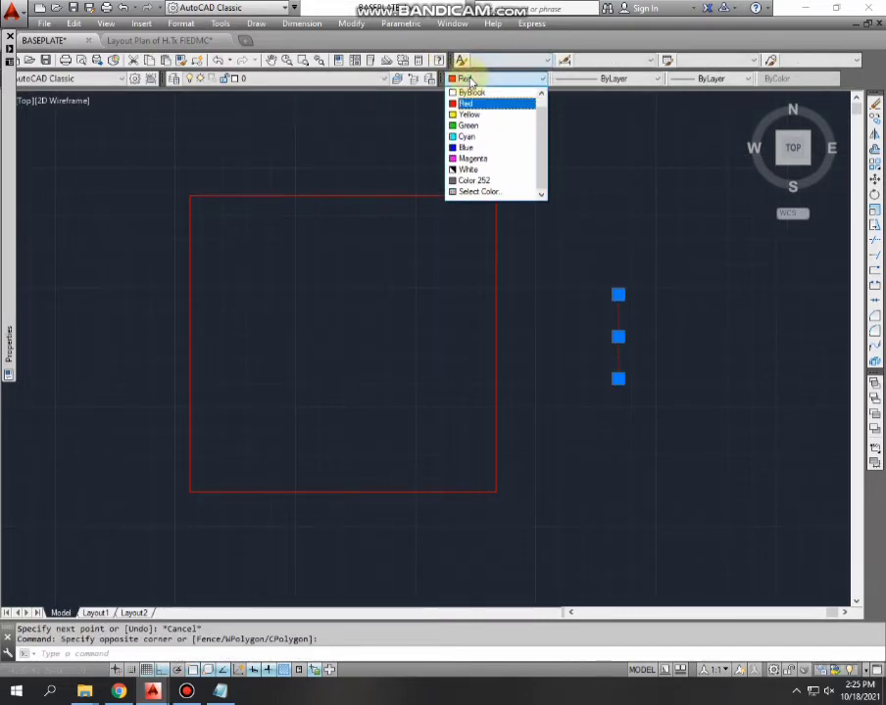
{"action": "key", "text": "Escape"}
{"action": "key", "text": "Escape"}
{"action": "scroll", "coordinate": [464, 280], "scroll_direction": "down", "scroll_amount": 2}
Use MATCHPROP to make the rectangle white, matching the white line
{"action": "type", "text": "ma"}
{"action": "key", "text": "Return"}
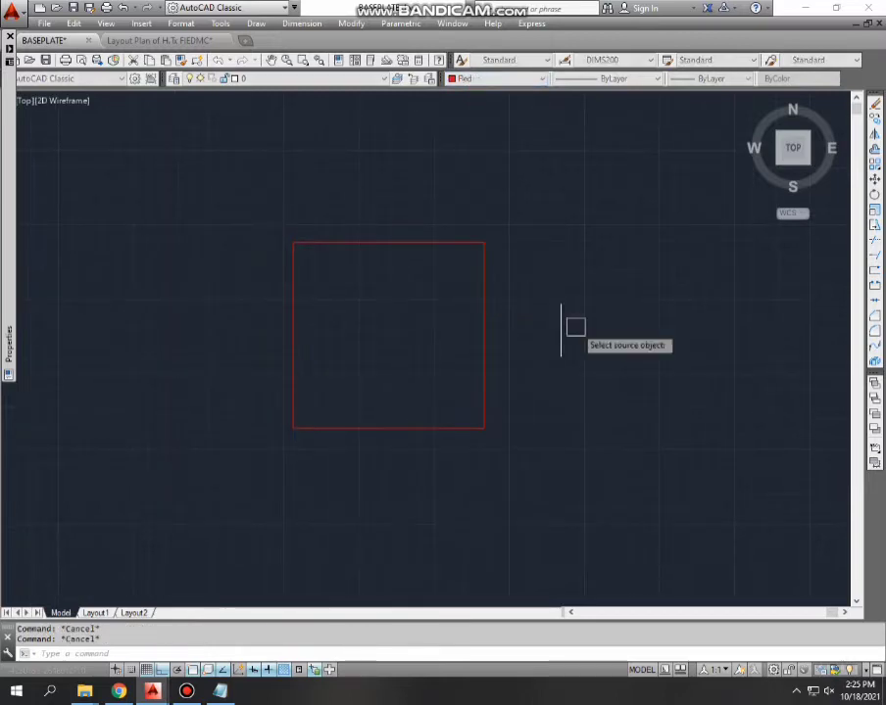
{"action": "left_click", "coordinate": [575, 326]}
{"action": "left_click", "coordinate": [558, 310]}
{"action": "left_click_drag", "start_coordinate": [549, 310], "coordinate": [470, 323]}
{"action": "key", "text": "Escape"}
Delete the helper line and set the current colour to ByLayer
{"action": "left_click", "coordinate": [561, 333]}
{"action": "left_click", "coordinate": [553, 353]}
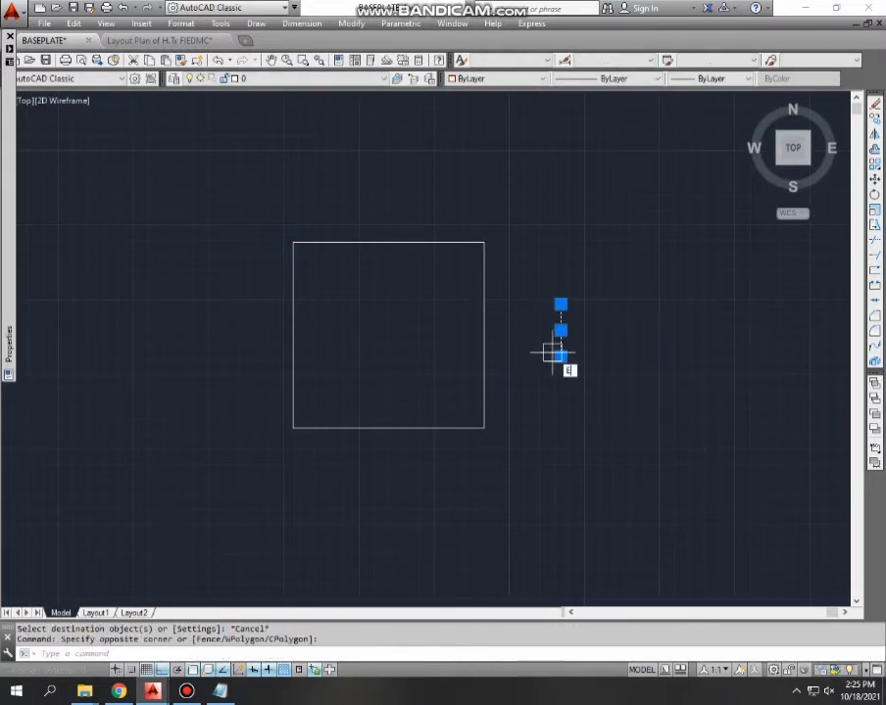
{"action": "key", "text": "Return"}
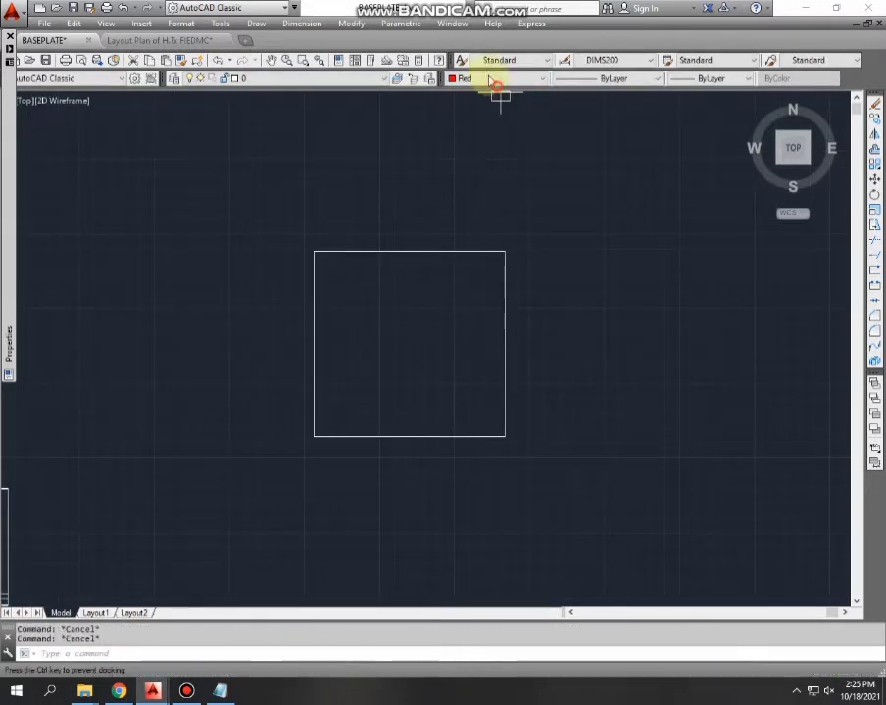
{"action": "left_click", "coordinate": [495, 79]}
{"action": "left_click", "coordinate": [474, 91]}
{"action": "middle_click_drag", "start_coordinate": [432, 284], "coordinate": [384, 291]}
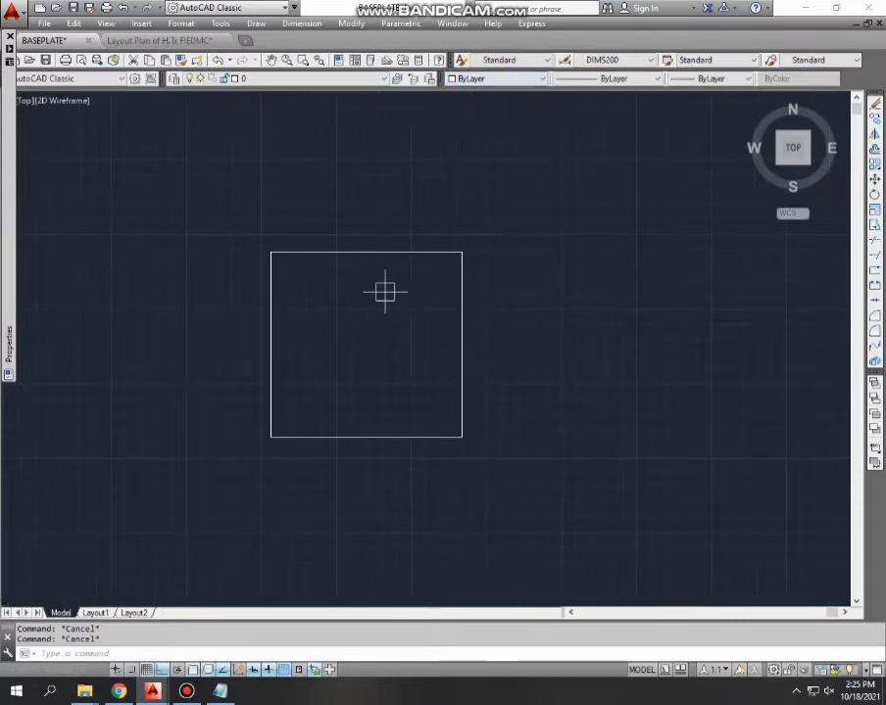
{"action": "scroll", "coordinate": [363, 275], "scroll_direction": "up", "scroll_amount": 4}
{"action": "type", "text": "l"}
{"action": "key", "text": "Return"}
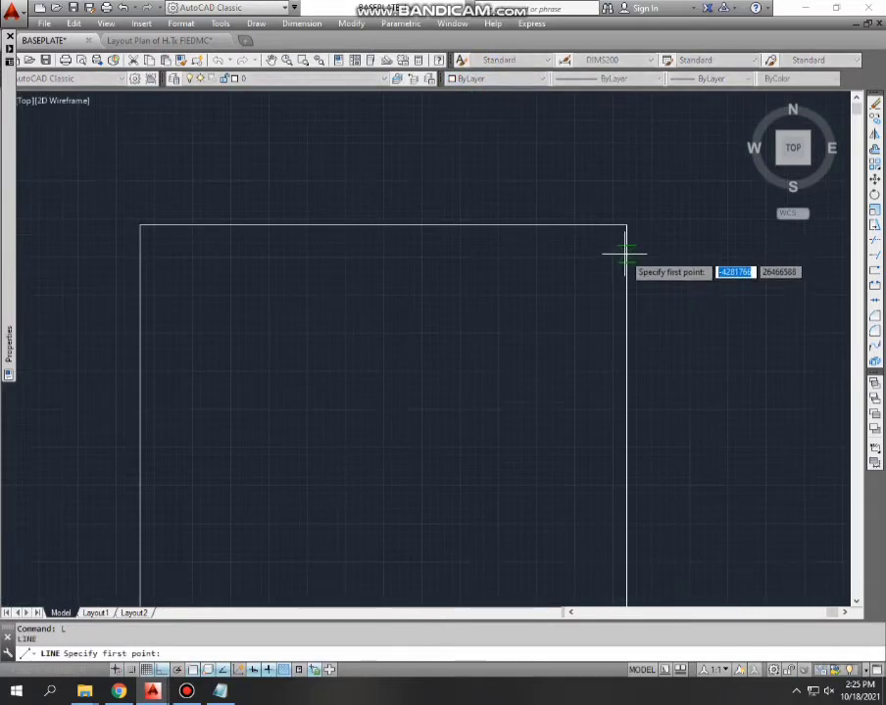
Draw a horizontal line across the rectangle's top and select it
{"action": "left_click", "coordinate": [626, 253]}
{"action": "left_click", "coordinate": [139, 252]}
{"action": "key", "text": "Escape"}
{"action": "key", "text": "Escape"}
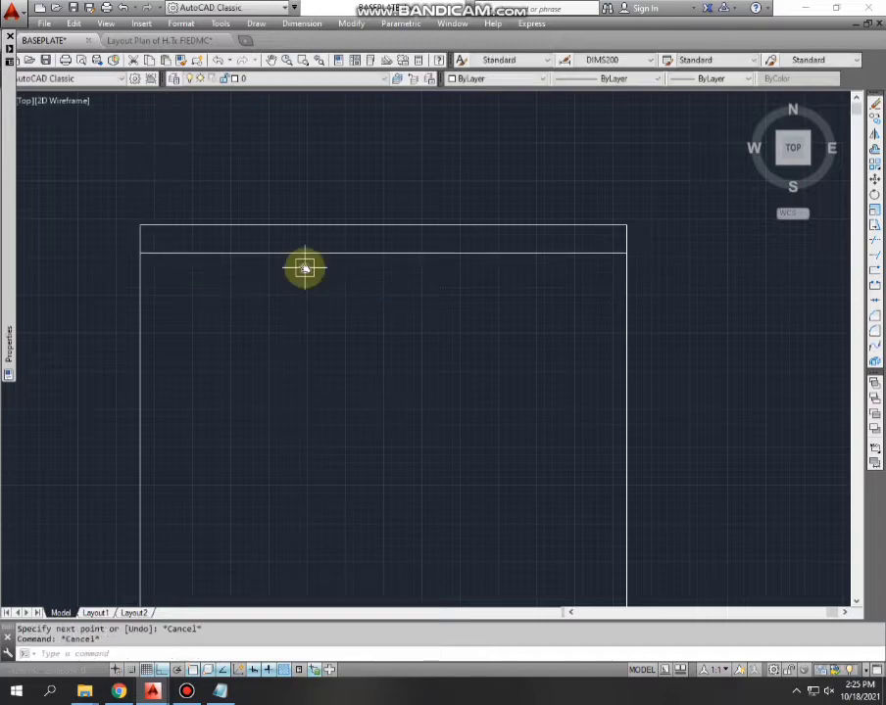
{"action": "mouse_move", "coordinate": [318, 270]}
{"action": "middle_mouse_down"}
{"action": "mouse_move", "coordinate": [325, 262]}
{"action": "mouse_move", "coordinate": [304, 267]}
{"action": "middle_mouse_up"}
{"action": "scroll", "coordinate": [325, 263], "scroll_direction": "up", "scroll_amount": 2}
{"action": "left_click", "coordinate": [284, 245]}
{"action": "left_click", "coordinate": [319, 253]}
{"action": "scroll", "coordinate": [319, 253], "scroll_direction": "down", "scroll_amount": 2}
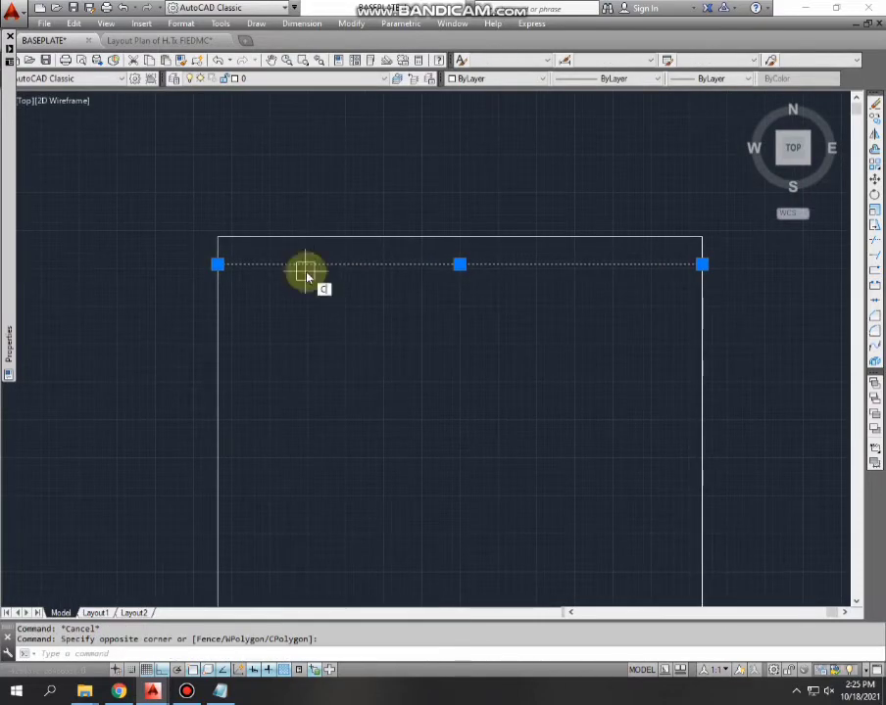
Copy the line downward five times at even intervals to form the first rows
{"action": "type", "text": "co"}
{"action": "key", "text": "Return"}
{"action": "left_click", "coordinate": [218, 237]}
{"action": "left_click", "coordinate": [218, 264]}
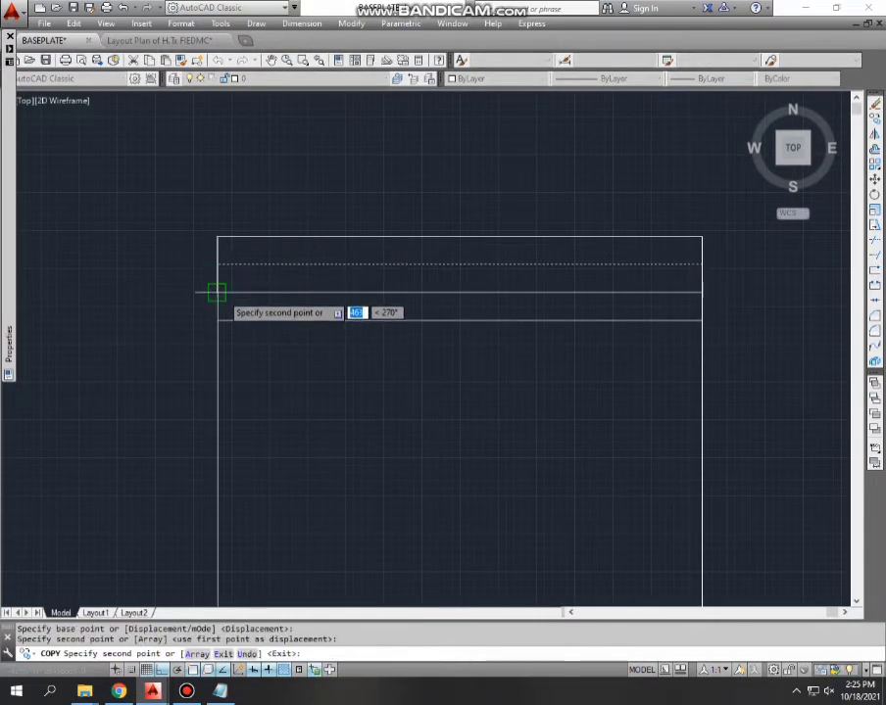
{"action": "left_click", "coordinate": [216, 293]}
{"action": "left_click", "coordinate": [217, 349]}
{"action": "left_click", "coordinate": [216, 377]}
{"action": "left_click", "coordinate": [216, 404]}
{"action": "middle_click_drag", "start_coordinate": [216, 392], "coordinate": [275, 277]}
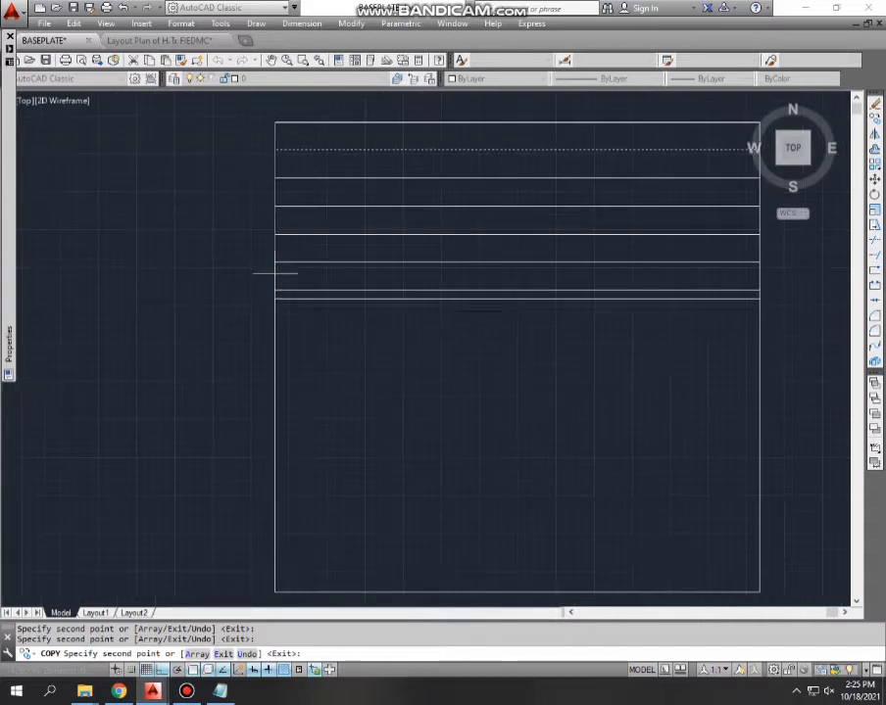
{"action": "key", "text": "Escape"}
Copy the seven row lines as a group further down the rectangle
{"action": "left_click", "coordinate": [360, 384]}
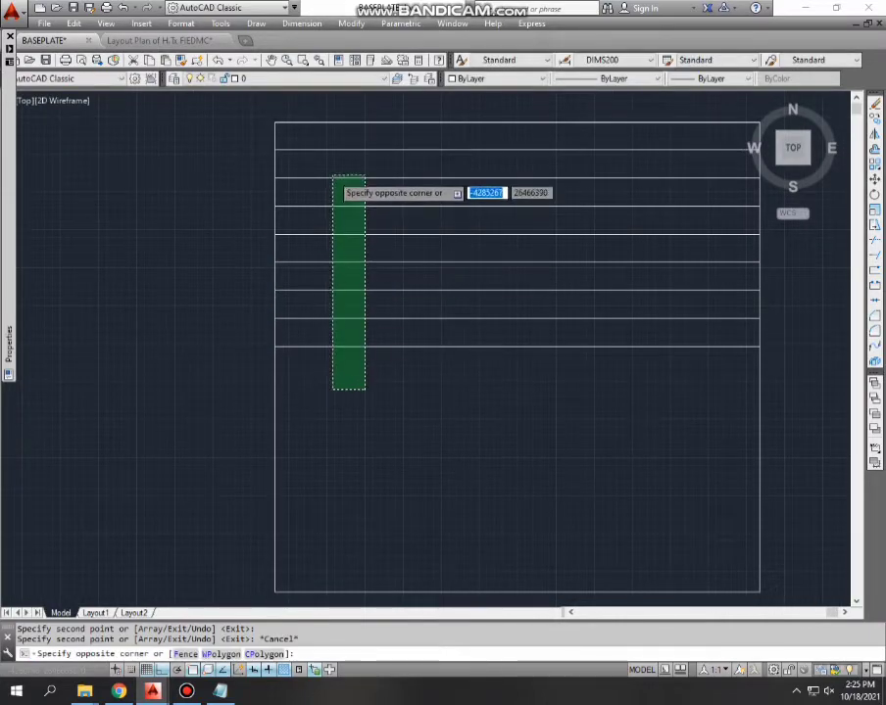
{"action": "left_click", "coordinate": [329, 179]}
{"action": "middle_click_drag", "start_coordinate": [329, 178], "coordinate": [324, 238]}
{"action": "type", "text": "co"}
{"action": "key", "text": "Return"}
{"action": "left_click", "coordinate": [278, 196]}
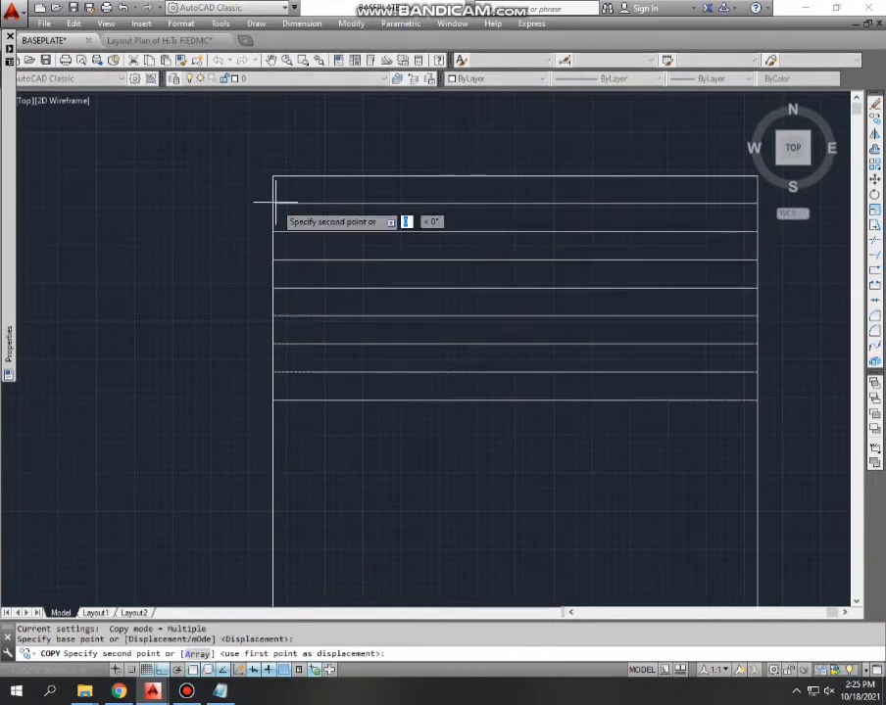
{"action": "left_click", "coordinate": [265, 396]}
{"action": "scroll", "coordinate": [294, 360], "scroll_direction": "down", "scroll_amount": 2}
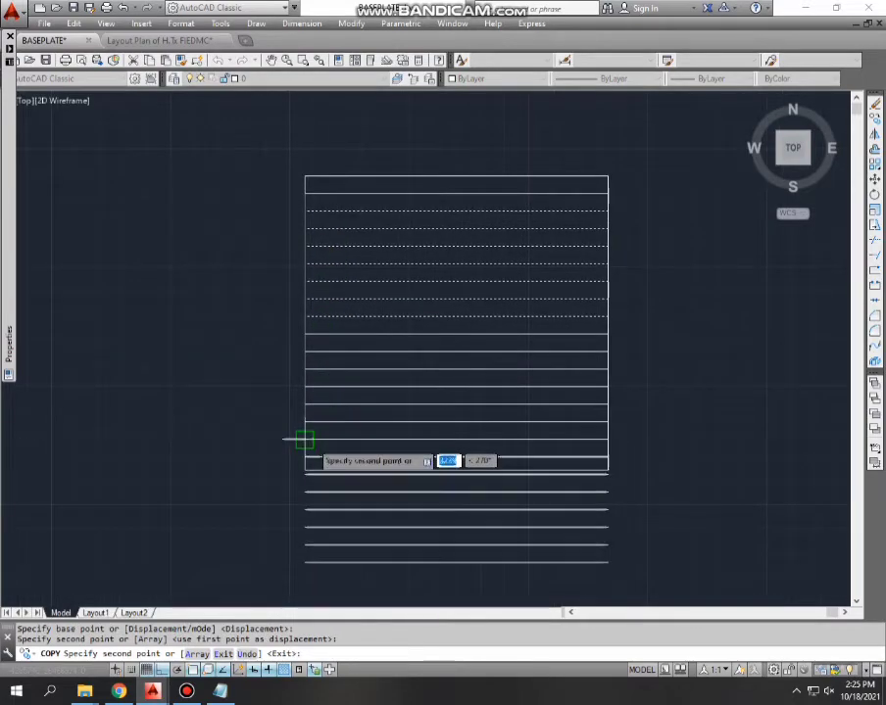
{"action": "scroll", "coordinate": [297, 435], "scroll_direction": "up", "scroll_amount": 2}
{"action": "key", "text": "Escape"}
Copy one more row line down near the table's bottom
{"action": "left_click", "coordinate": [291, 390]}
{"action": "type", "text": "co"}
{"action": "key", "text": "Return"}
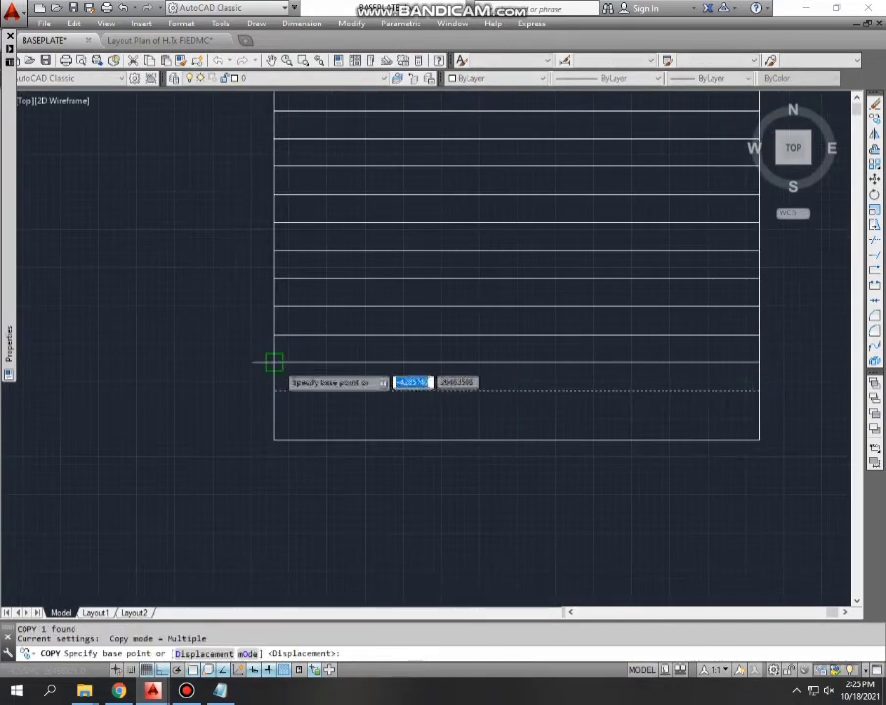
{"action": "left_click", "coordinate": [274, 391]}
{"action": "left_click", "coordinate": [304, 426]}
{"action": "key", "text": "Escape"}
{"action": "left_click", "coordinate": [277, 427]}
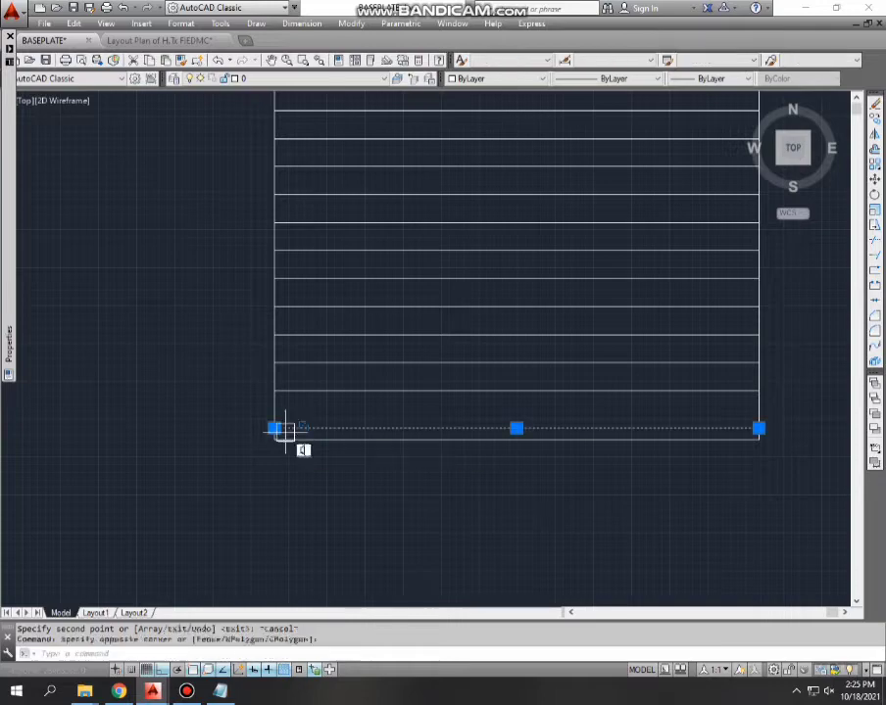
{"action": "key", "text": "Escape"}
Select the last row line and the bottom edge, cancelling the unfinished copy and stretch
{"action": "left_click", "coordinate": [278, 389]}
{"action": "type", "text": "co"}
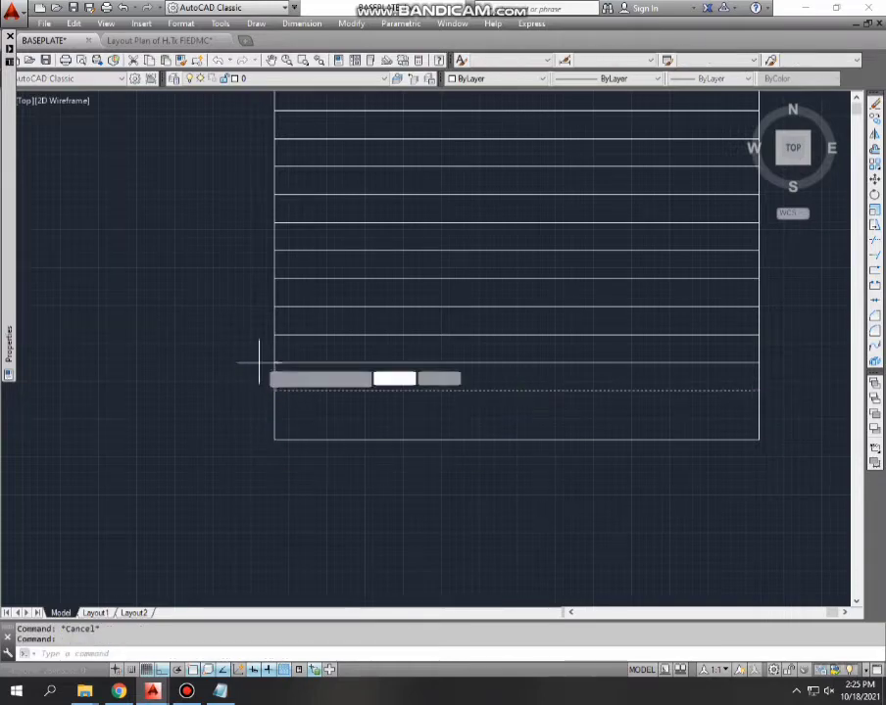
{"action": "key", "text": "Return"}
{"action": "left_click", "coordinate": [275, 390]}
{"action": "key", "text": "Escape"}
{"action": "left_click", "coordinate": [396, 431]}
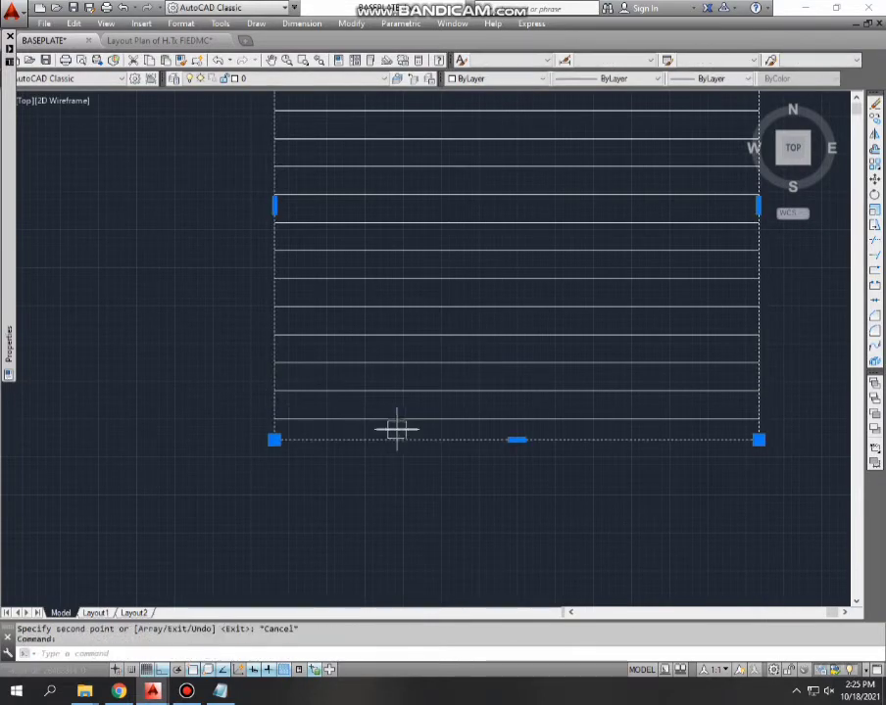
{"action": "left_click", "coordinate": [516, 440]}
{"action": "key", "text": "Escape"}
{"action": "scroll", "coordinate": [435, 454], "scroll_direction": "down", "scroll_amount": 4}
{"action": "key", "text": "Escape"}
{"action": "scroll", "coordinate": [415, 390], "scroll_direction": "up", "scroll_amount": 2}
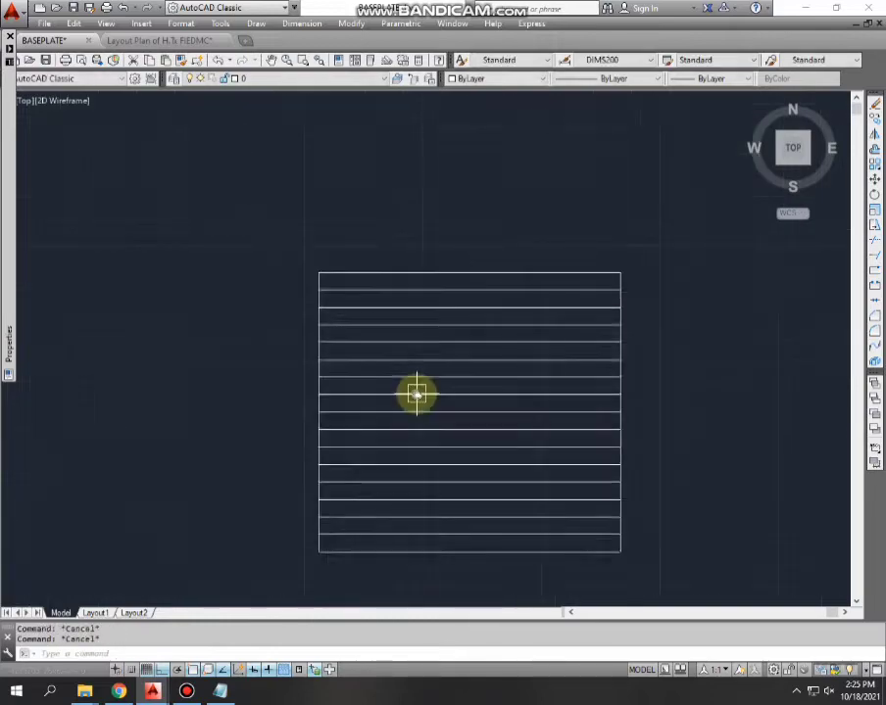
Draw a vertical divider line near the table's left edge for the serial column
{"action": "middle_click_drag", "start_coordinate": [350, 365], "coordinate": [312, 372]}
{"action": "type", "text": "l"}
{"action": "key", "text": "Return"}
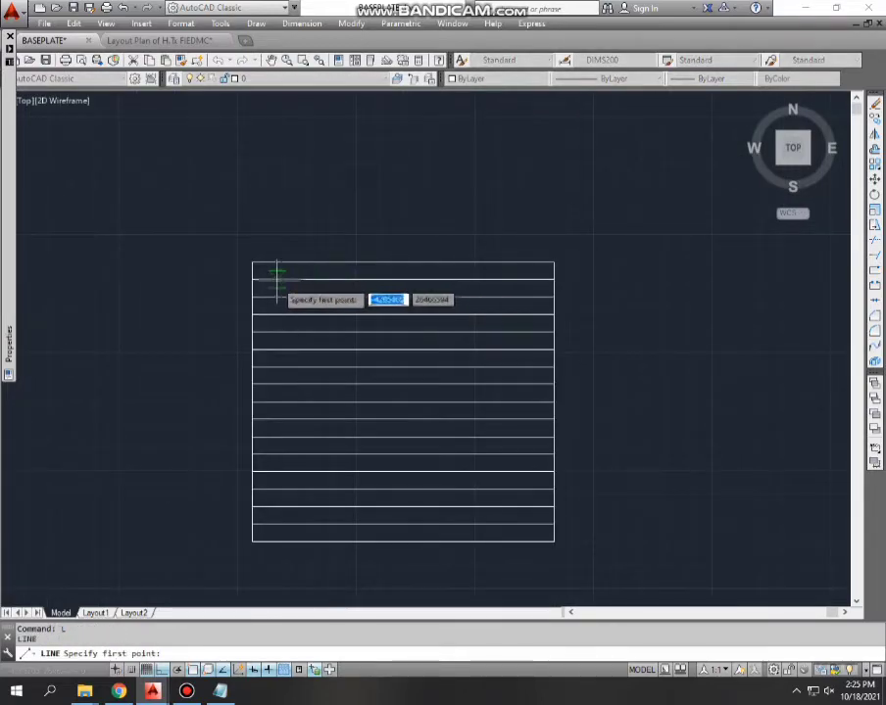
{"action": "left_click", "coordinate": [266, 281]}
{"action": "left_click", "coordinate": [268, 540]}
{"action": "key", "text": "Escape"}
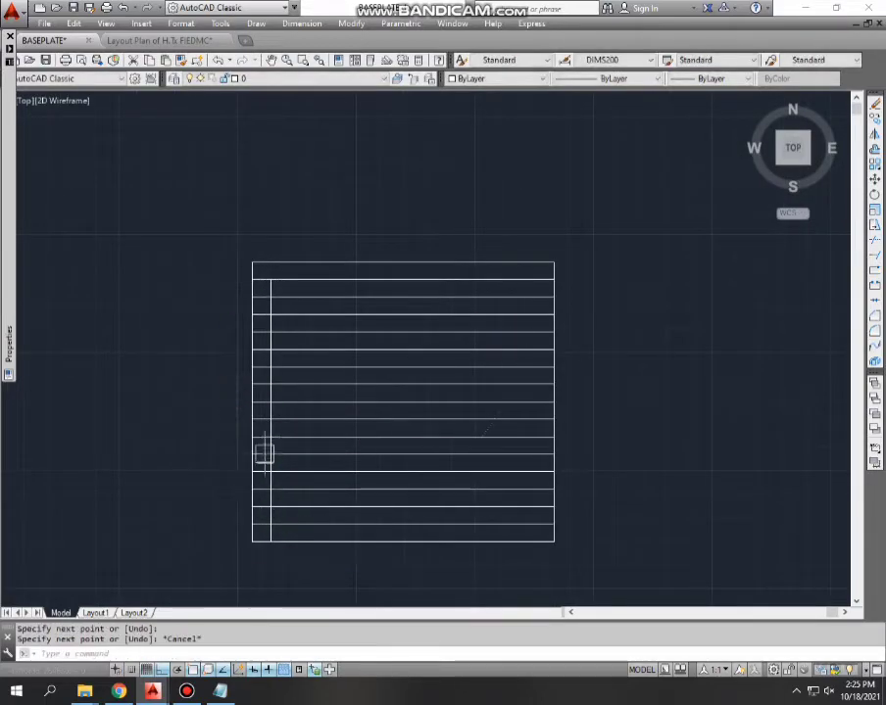
{"action": "scroll", "coordinate": [263, 411], "scroll_direction": "up", "scroll_amount": 5}
{"action": "scroll", "coordinate": [264, 382], "scroll_direction": "down", "scroll_amount": 3}
{"action": "key", "text": "Escape"}
{"action": "key", "text": "Escape"}
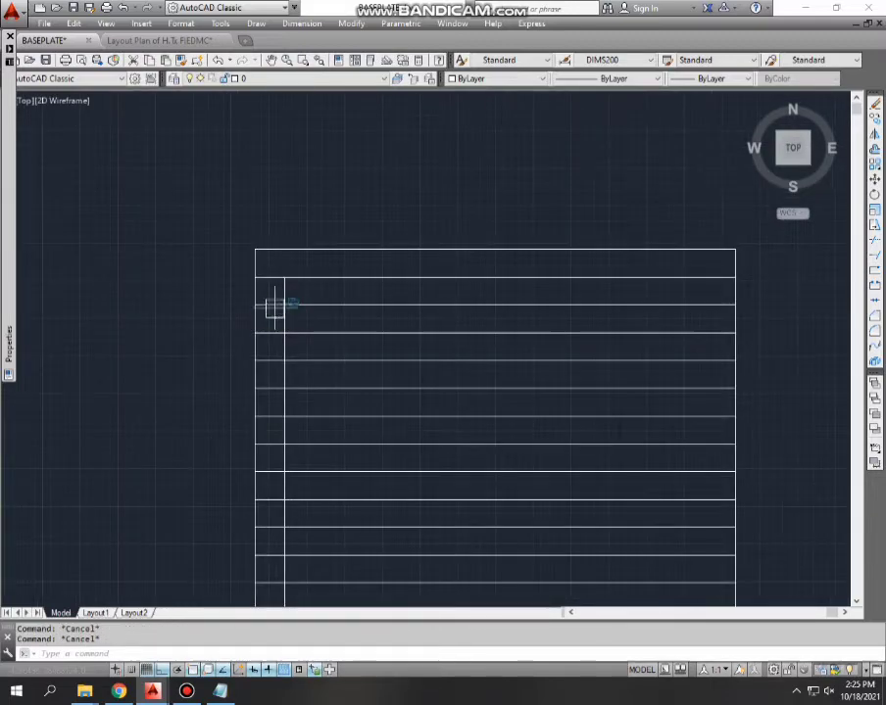
{"action": "scroll", "coordinate": [274, 309], "scroll_direction": "up", "scroll_amount": 3}
{"action": "mouse_move", "coordinate": [282, 315]}
{"action": "middle_mouse_down"}
{"action": "mouse_move", "coordinate": [281, 332]}
{"action": "mouse_move", "coordinate": [234, 316]}
{"action": "middle_mouse_up"}
Copy the vertical divider to positions near the right side of the table
{"action": "left_click", "coordinate": [233, 315]}
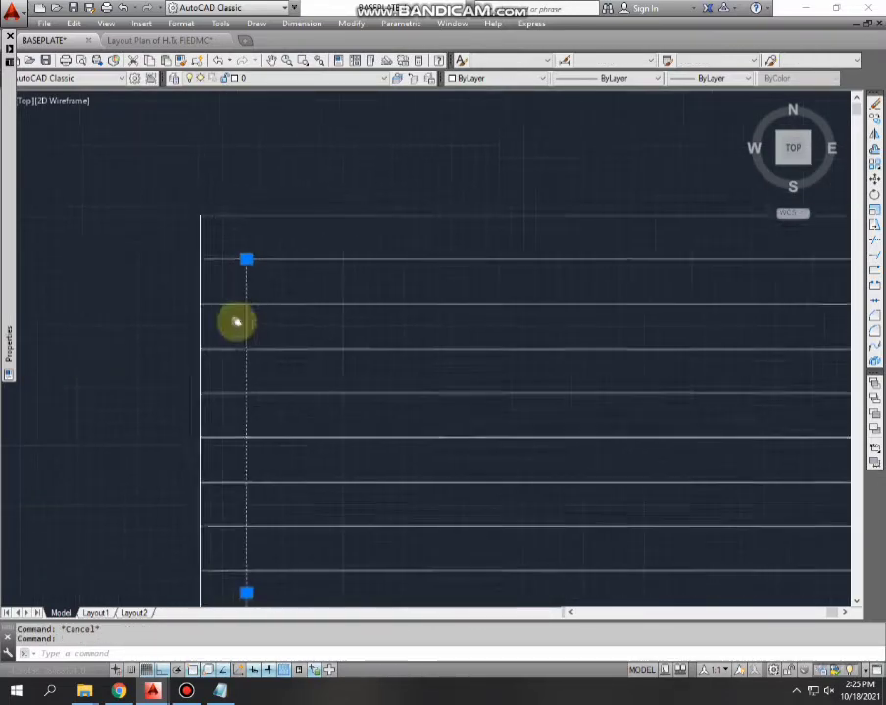
{"action": "type", "text": "co"}
{"action": "key", "text": "Return"}
{"action": "scroll", "coordinate": [216, 290], "scroll_direction": "down", "scroll_amount": 4}
{"action": "left_click", "coordinate": [287, 217]}
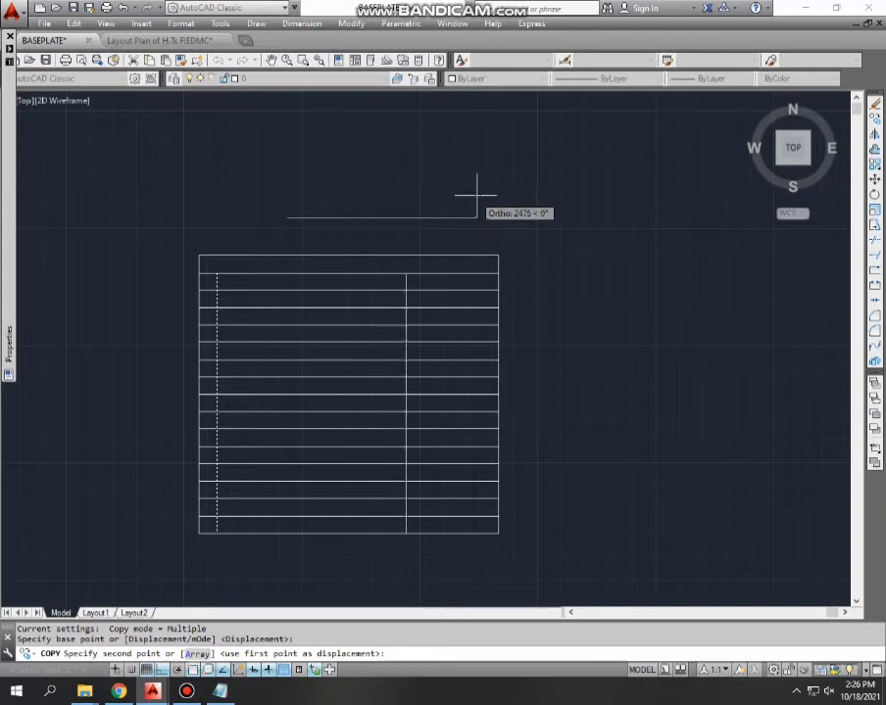
{"action": "left_click", "coordinate": [487, 193]}
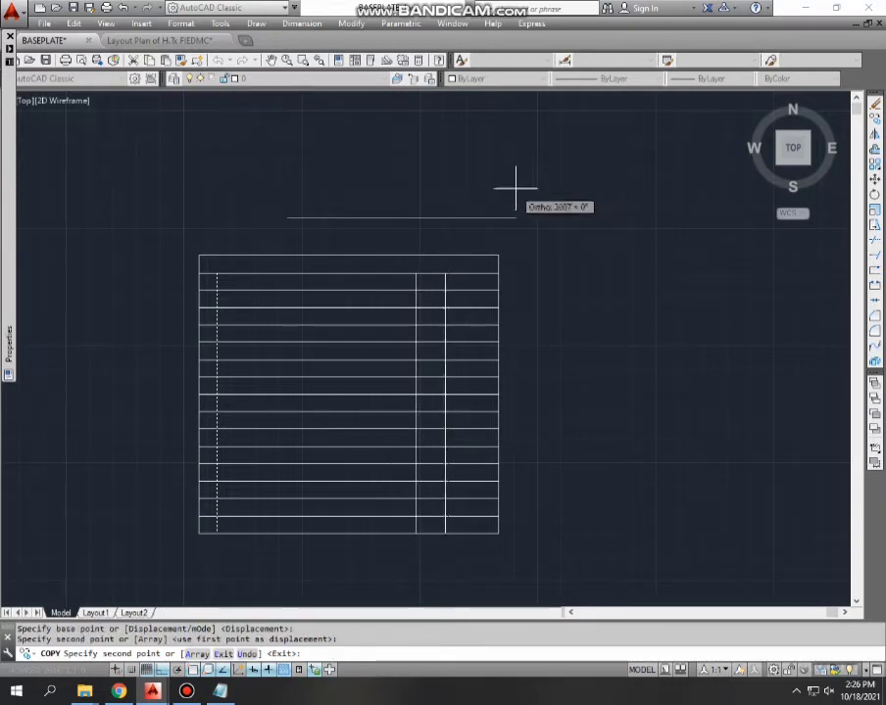
{"action": "key", "text": "Escape"}
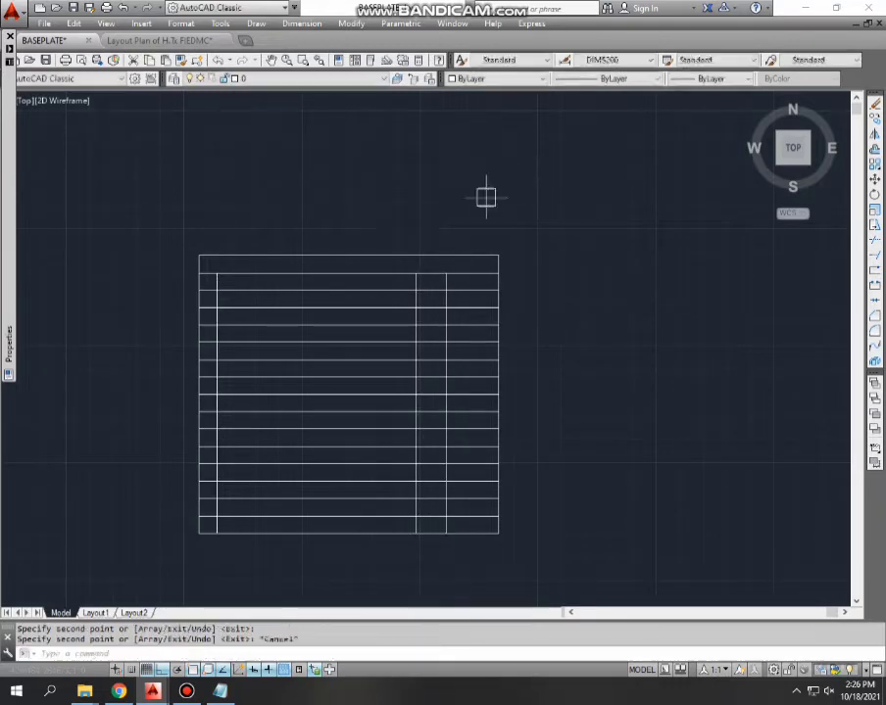
{"action": "key", "text": "Escape"}
{"action": "key", "text": "Escape"}
{"action": "scroll", "coordinate": [279, 266], "scroll_direction": "up", "scroll_amount": 2}
{"action": "scroll", "coordinate": [290, 276], "scroll_direction": "down", "scroll_amount": 4}
{"action": "scroll", "coordinate": [259, 261], "scroll_direction": "up", "scroll_amount": 2}
{"action": "type", "text": "DI"}
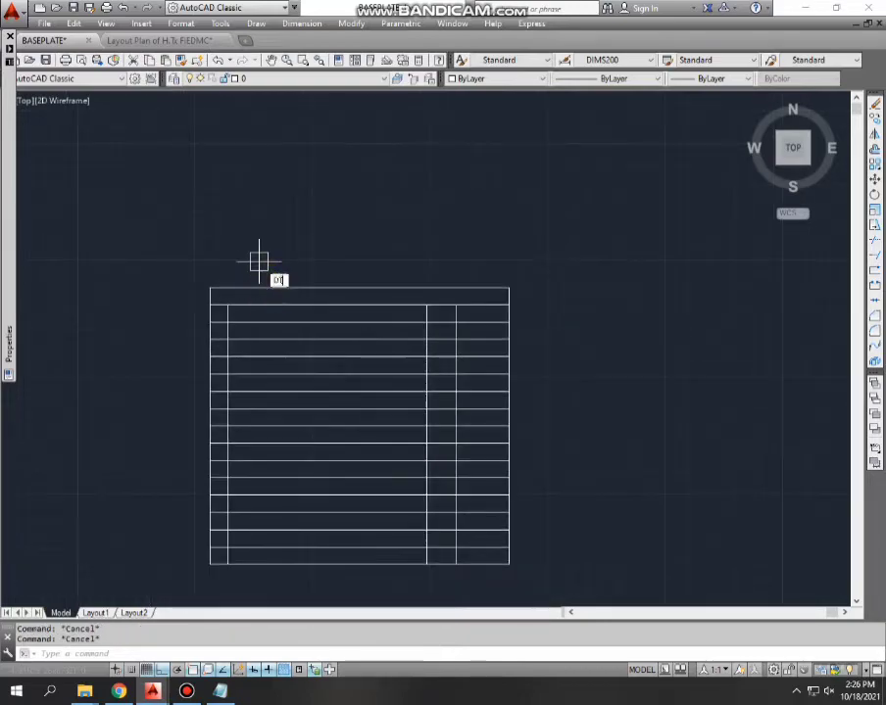
{"action": "key", "text": "Return"}
Write the single-line text COMPANY NAME beside the table
{"action": "scroll", "coordinate": [259, 298], "scroll_direction": "up", "scroll_amount": 3}
{"action": "left_click", "coordinate": [256, 298]}
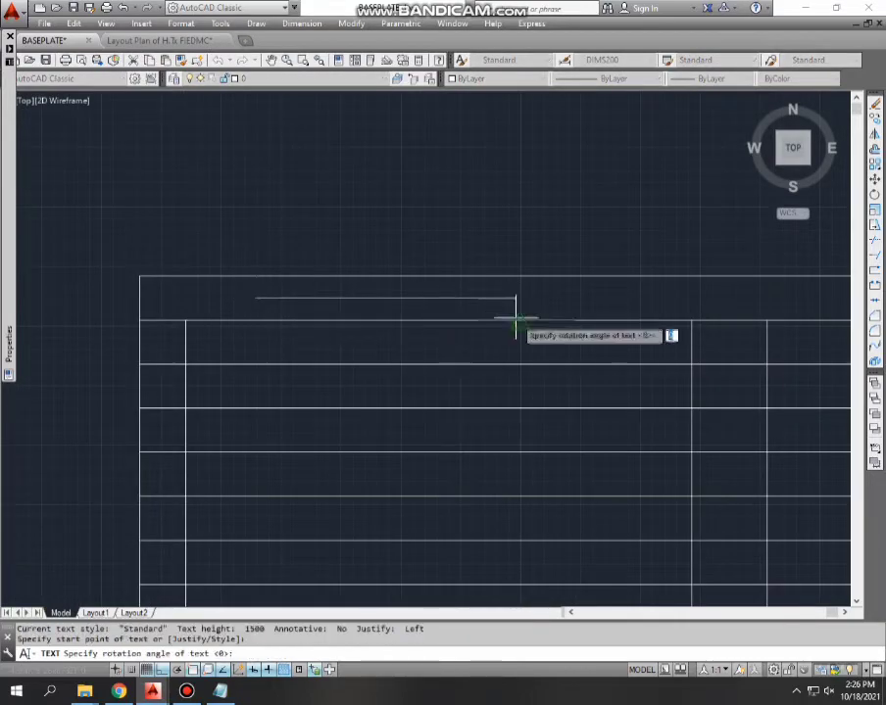
{"action": "left_click", "coordinate": [676, 302]}
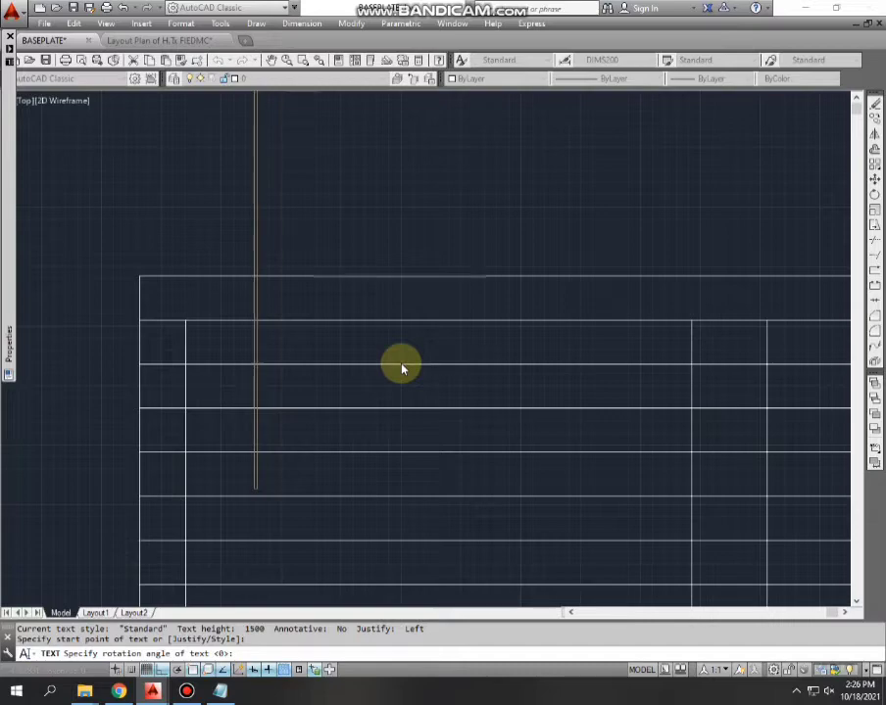
{"action": "type", "text": "COMPANY NAME"}
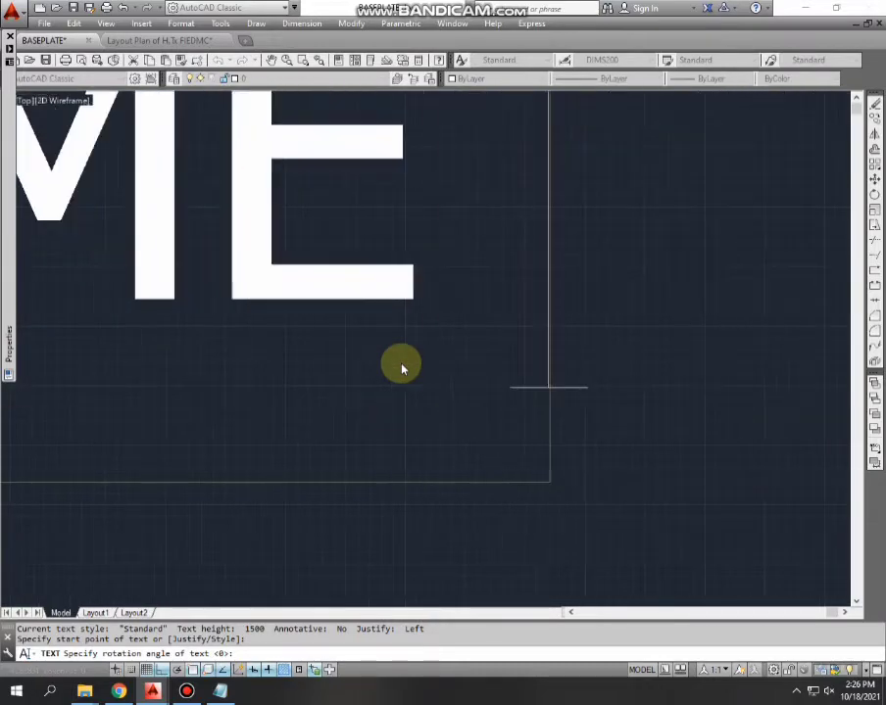
{"action": "key", "text": "Return"}
{"action": "key", "text": "Return"}
{"action": "scroll", "coordinate": [656, 337], "scroll_direction": "down", "scroll_amount": 6}
{"action": "scroll", "coordinate": [347, 326], "scroll_direction": "down", "scroll_amount": 2}
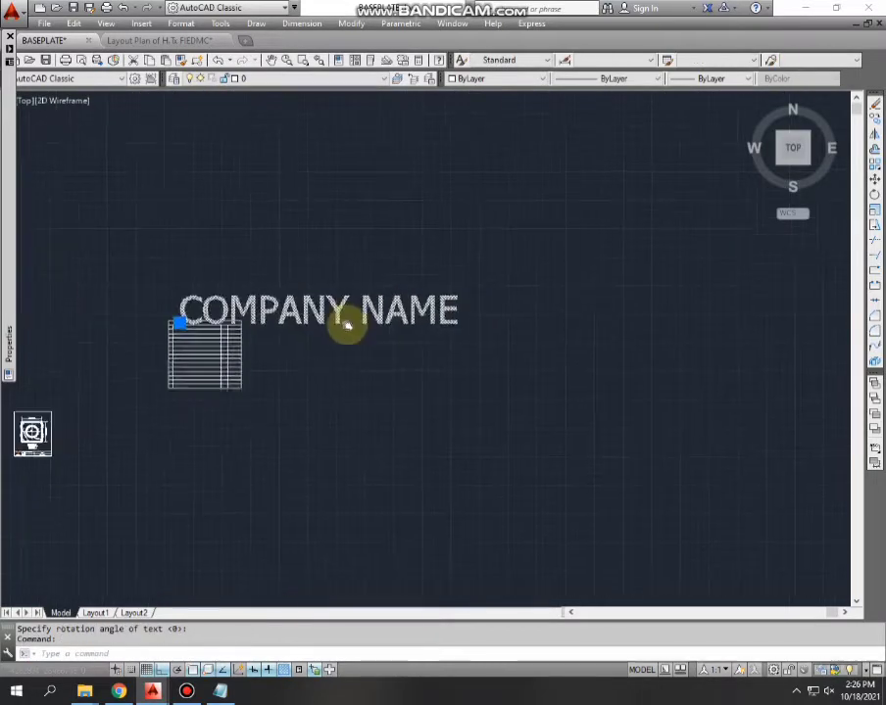
{"action": "scroll", "coordinate": [348, 326], "scroll_direction": "up", "scroll_amount": 2}
Scale the COMPANY NAME text down by a factor of 0.06
{"action": "type", "text": "sc"}
{"action": "key", "text": "Return"}
{"action": "left_click", "coordinate": [345, 355]}
{"action": "type", "text": "0.06"}
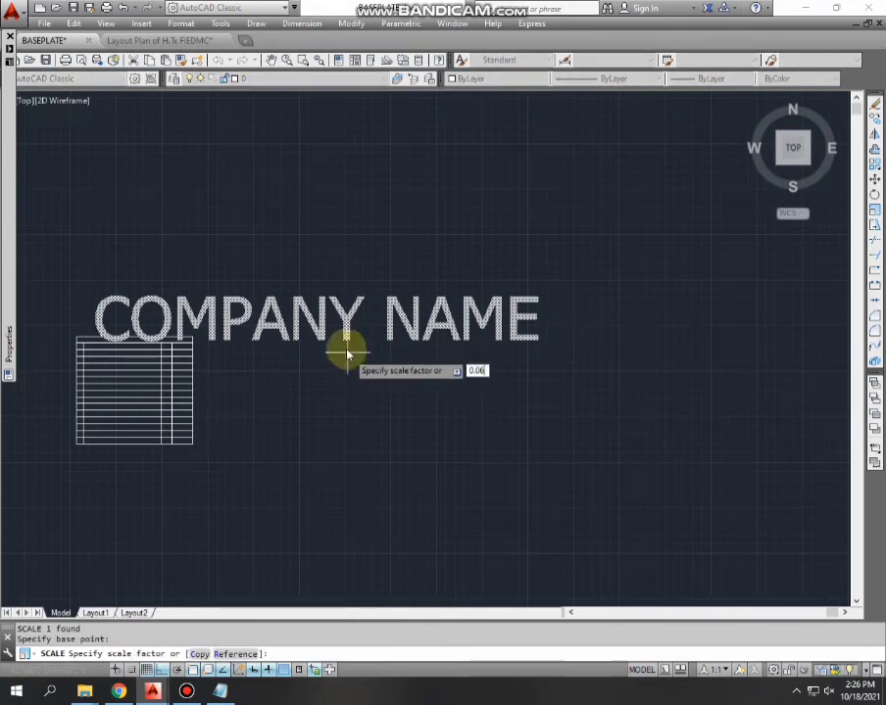
{"action": "key", "text": "Return"}
{"action": "left_click", "coordinate": [378, 347]}
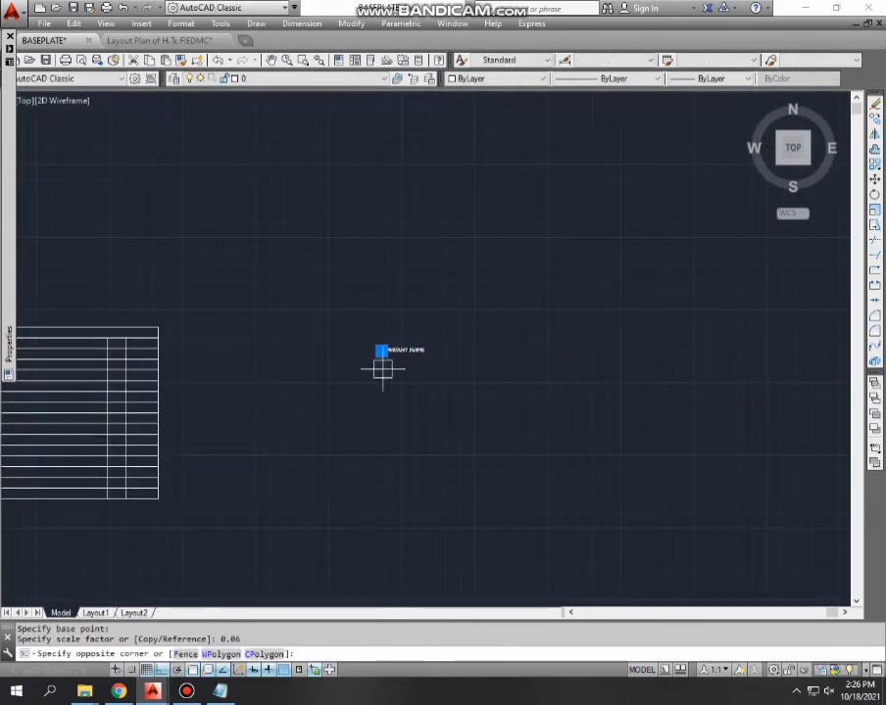
{"action": "left_click", "coordinate": [427, 363]}
Move the COMPANY NAME heading into the table's top title row
{"action": "type", "text": "m"}
{"action": "key", "text": "Return"}
{"action": "left_click", "coordinate": [440, 346]}
{"action": "key", "text": "F8"}
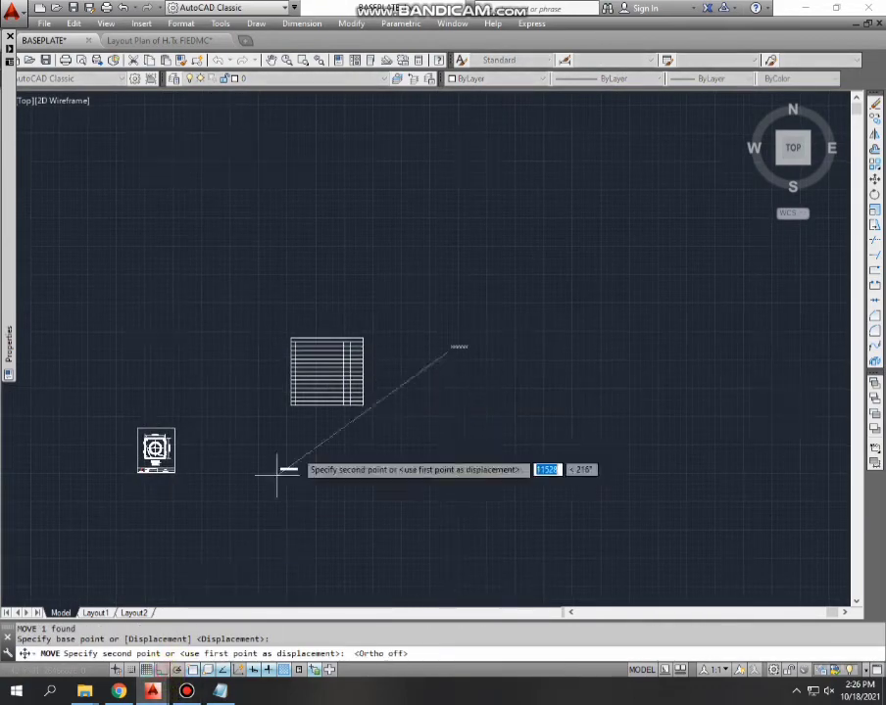
{"action": "scroll", "coordinate": [339, 484], "scroll_direction": "up", "scroll_amount": 8}
{"action": "scroll", "coordinate": [329, 457], "scroll_direction": "down", "scroll_amount": 3}
{"action": "scroll", "coordinate": [329, 457], "scroll_direction": "up", "scroll_amount": 5}
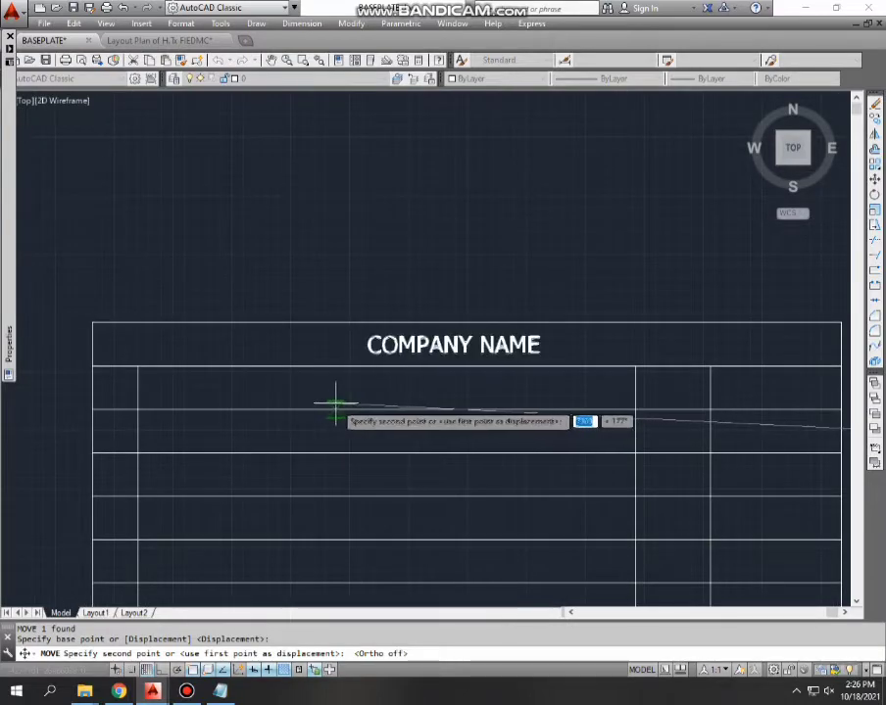
{"action": "left_click", "coordinate": [338, 402]}
Nudge the COMPANY NAME heading slightly upward to centre it in the title row
{"action": "middle_click_drag", "start_coordinate": [338, 403], "coordinate": [300, 383]}
{"action": "middle_click_drag", "start_coordinate": [412, 326], "coordinate": [374, 330]}
{"action": "left_click", "coordinate": [354, 339]}
{"action": "type", "text": "m"}
{"action": "key", "text": "Return"}
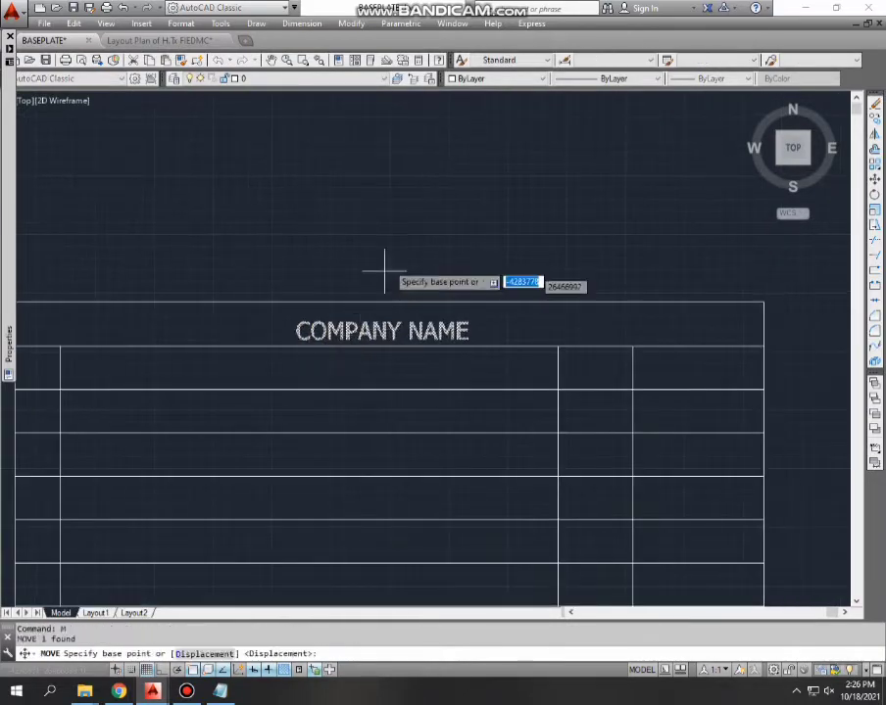
{"action": "left_click", "coordinate": [378, 263]}
{"action": "left_click", "coordinate": [381, 252]}
{"action": "middle_click_drag", "start_coordinate": [325, 378], "coordinate": [369, 361]}
{"action": "left_click", "coordinate": [343, 313]}
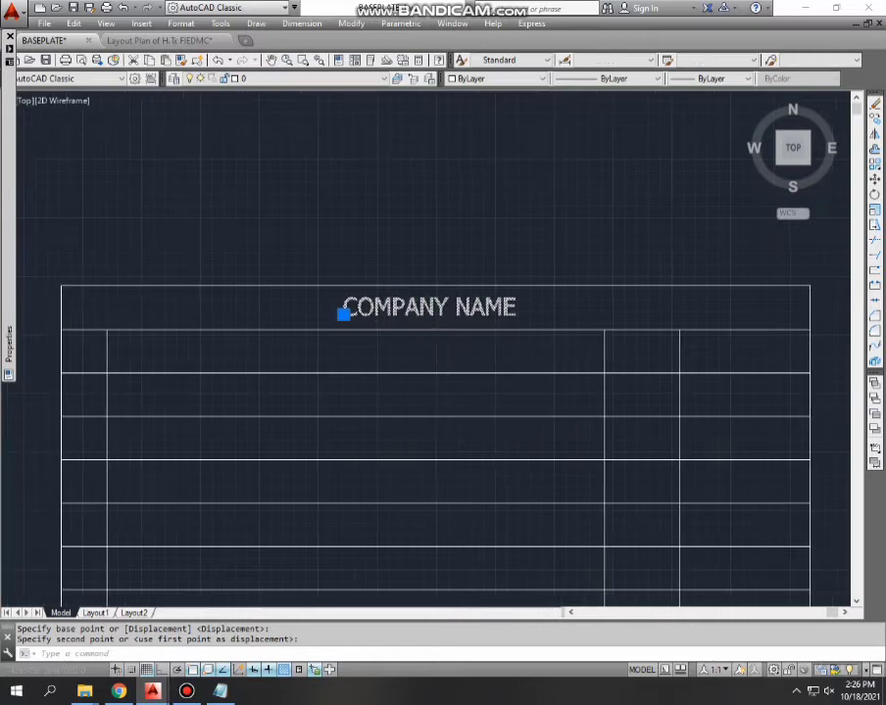
Copy the heading text down beside the first column
{"action": "type", "text": "co"}
{"action": "key", "text": "Return"}
{"action": "left_click", "coordinate": [396, 309]}
{"action": "scroll", "coordinate": [142, 349], "scroll_direction": "up", "scroll_amount": 4}
{"action": "scroll", "coordinate": [294, 358], "scroll_direction": "down", "scroll_amount": 2}
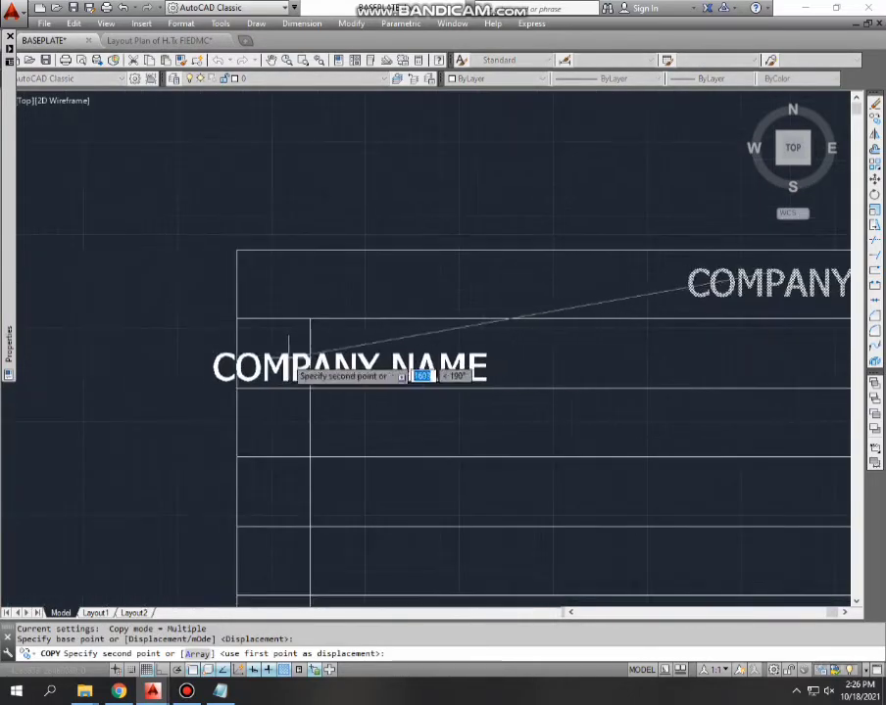
{"action": "left_click", "coordinate": [216, 331]}
{"action": "key", "text": "Escape"}
Change the copied text to read S/NO
{"action": "double_click", "coordinate": [290, 359]}
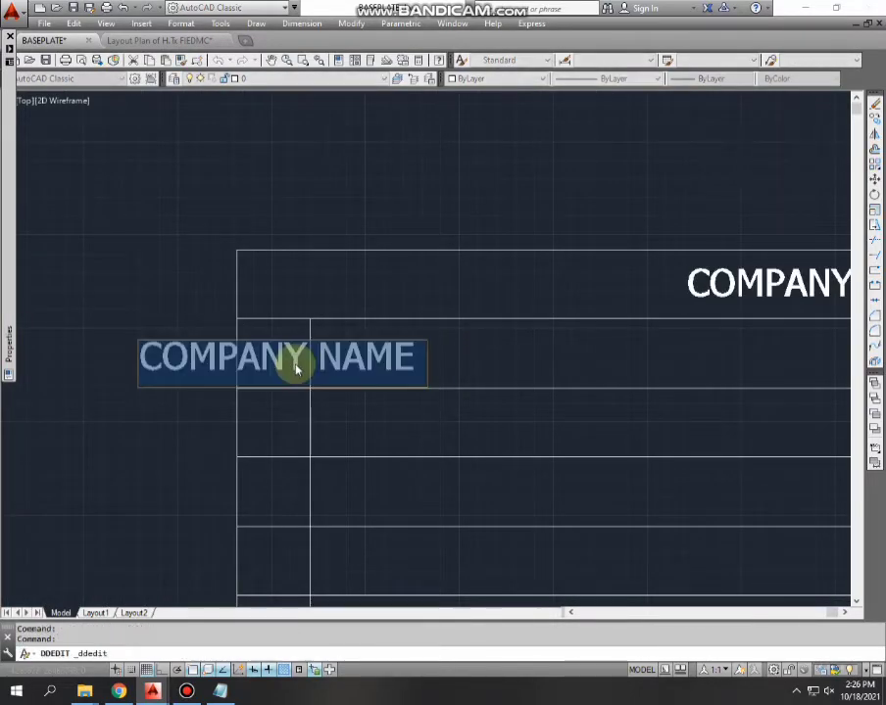
{"action": "type", "text": "S/N"}
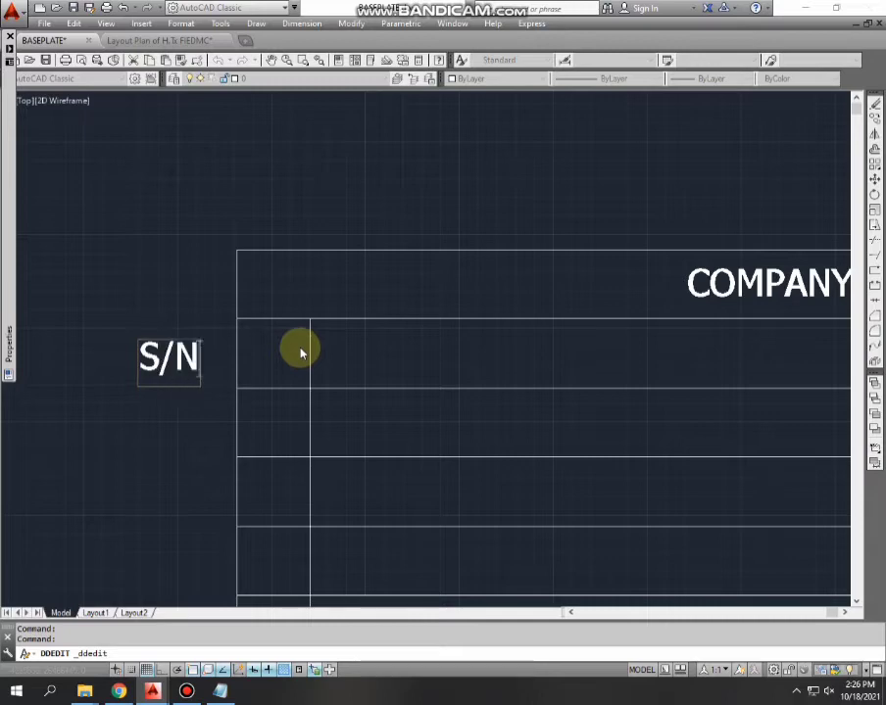
{"action": "type", "text": "P"}
{"action": "key", "text": "BackSpace"}
{"action": "type", "text": "O"}
{"action": "left_click", "coordinate": [171, 224]}
{"action": "key", "text": "Escape"}
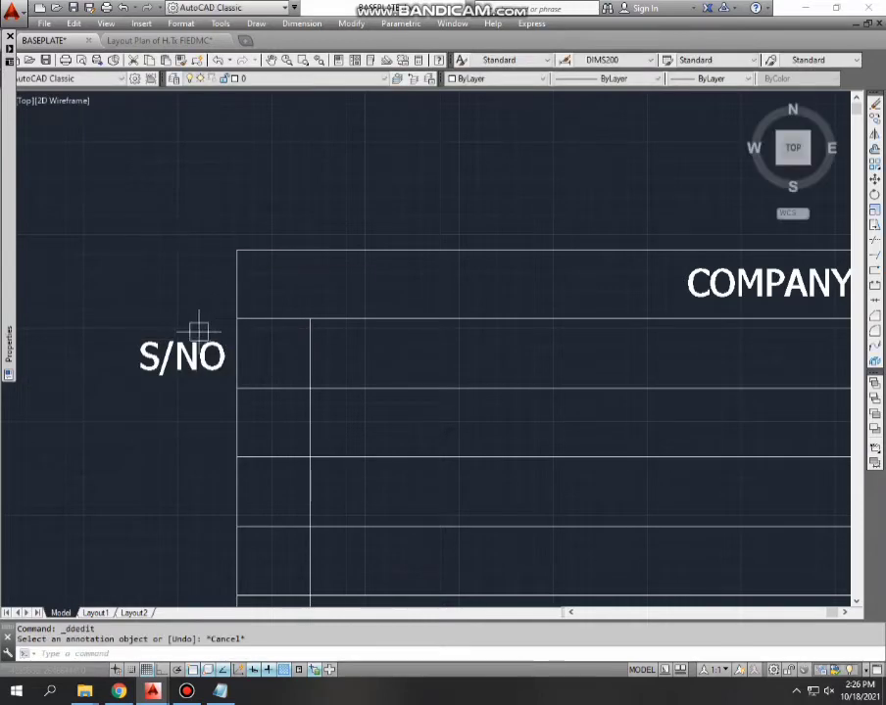
Move the S/NO label right into the first column's header cell
{"action": "middle_click_drag", "start_coordinate": [202, 348], "coordinate": [214, 335]}
{"action": "left_click", "coordinate": [213, 335]}
{"action": "middle_click_drag", "start_coordinate": [165, 431], "coordinate": [182, 392]}
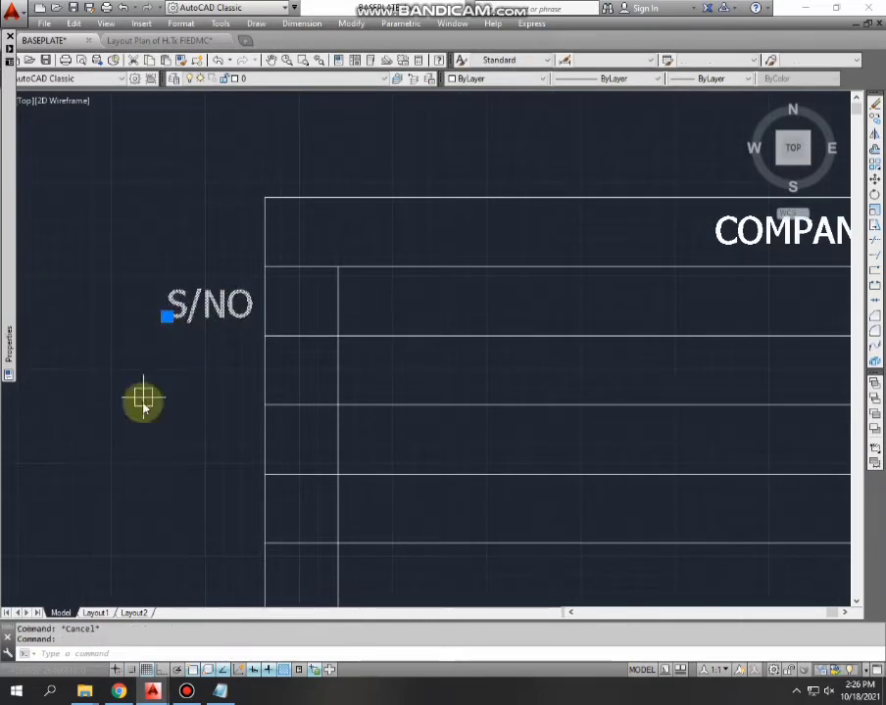
{"action": "type", "text": "m"}
{"action": "key", "text": "Return"}
{"action": "left_click", "coordinate": [137, 412]}
{"action": "left_click", "coordinate": [228, 417]}
{"action": "key", "text": "Escape"}
Scale the S/NO label by a factor of 0.8
{"action": "scroll", "coordinate": [272, 338], "scroll_direction": "up", "scroll_amount": 2}
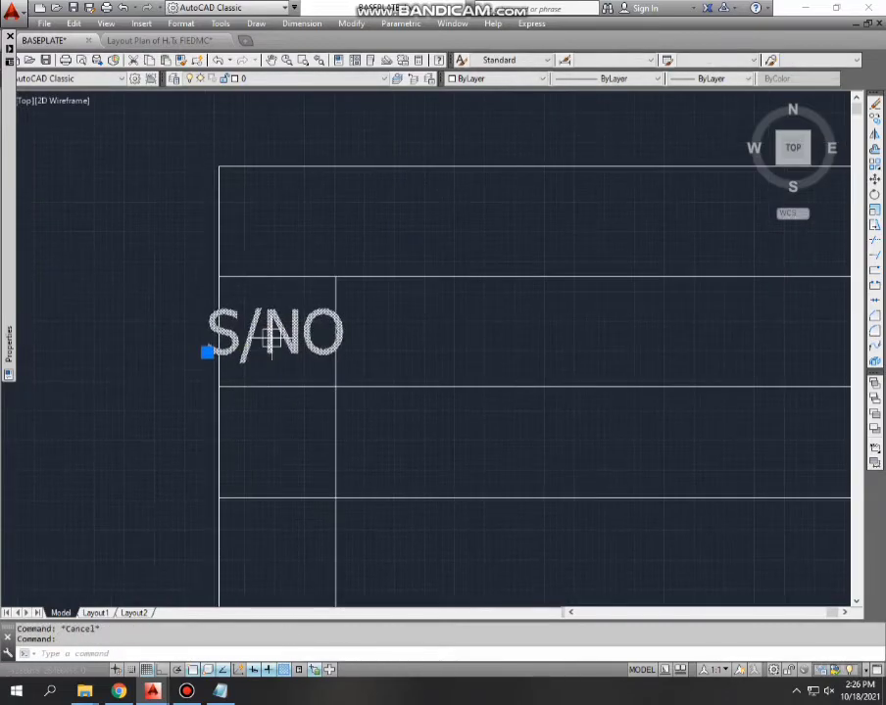
{"action": "key", "text": "Return"}
{"action": "left_click", "coordinate": [273, 338]}
{"action": "scroll", "coordinate": [272, 338], "scroll_direction": "up", "scroll_amount": 2}
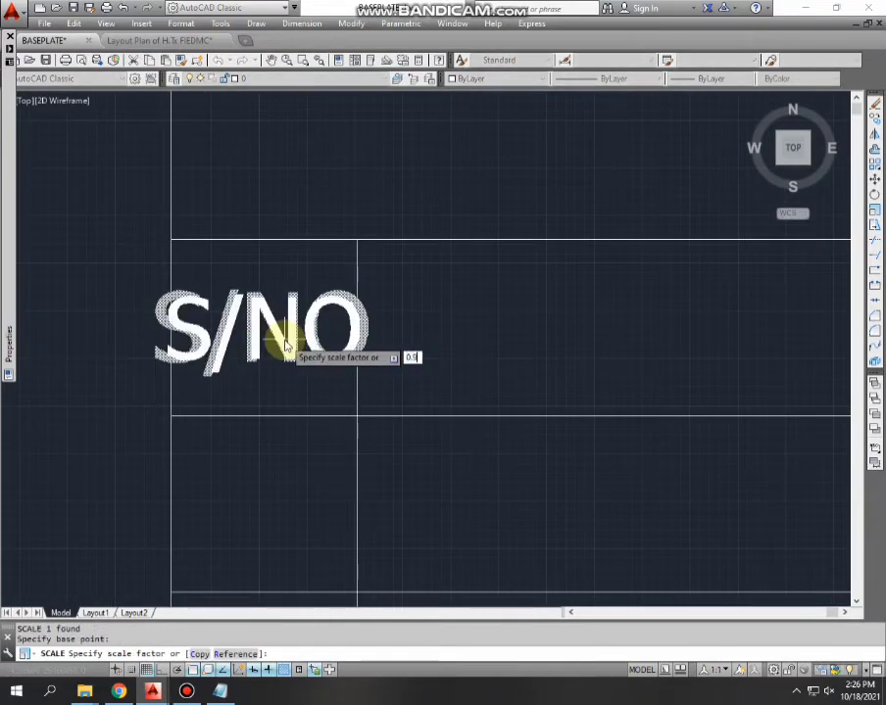
{"action": "key", "text": "Return"}
{"action": "left_click", "coordinate": [255, 339]}
{"action": "key", "text": "Return"}
{"action": "left_click", "coordinate": [251, 341]}
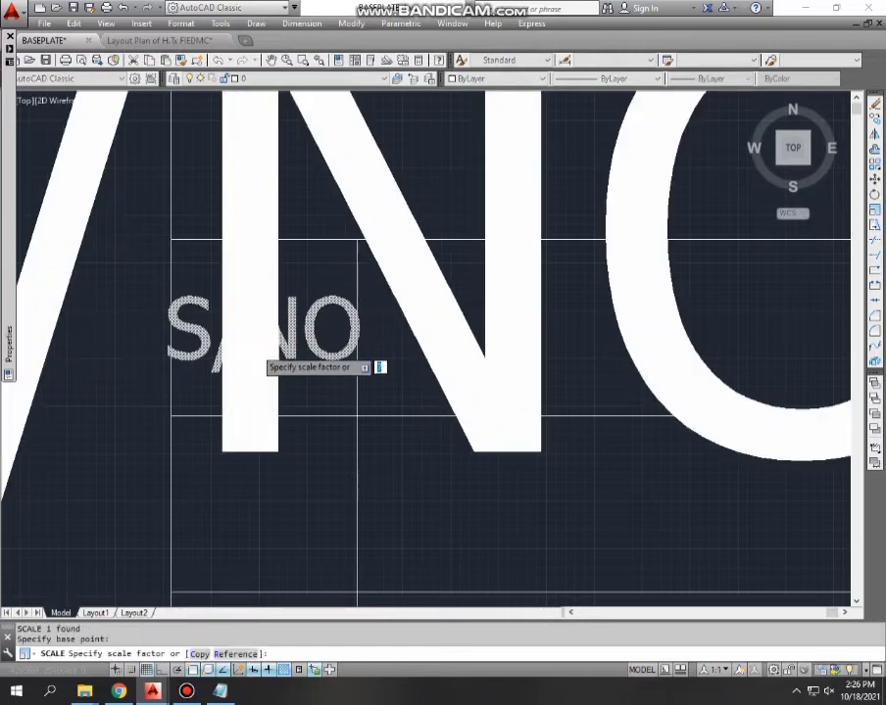
{"action": "type", "text": "0.8"}
{"action": "key", "text": "Return"}
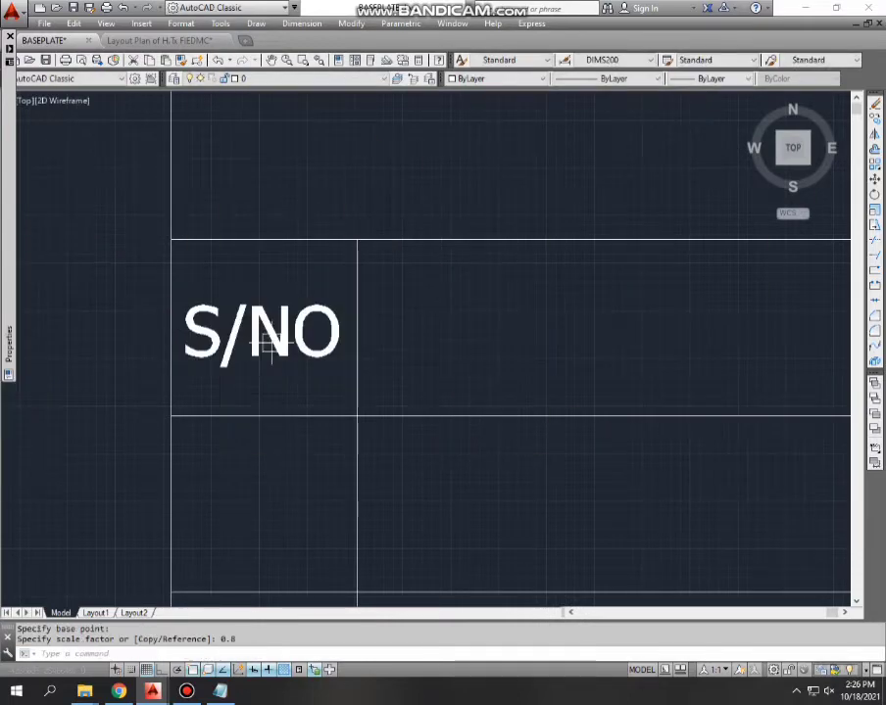
{"action": "scroll", "coordinate": [271, 343], "scroll_direction": "down", "scroll_amount": 3}
{"action": "scroll", "coordinate": [190, 314], "scroll_direction": "up", "scroll_amount": 2}
{"action": "scroll", "coordinate": [166, 310], "scroll_direction": "up", "scroll_amount": 1}
Copy the S/NO label into the adjacent header cell
{"action": "type", "text": "co"}
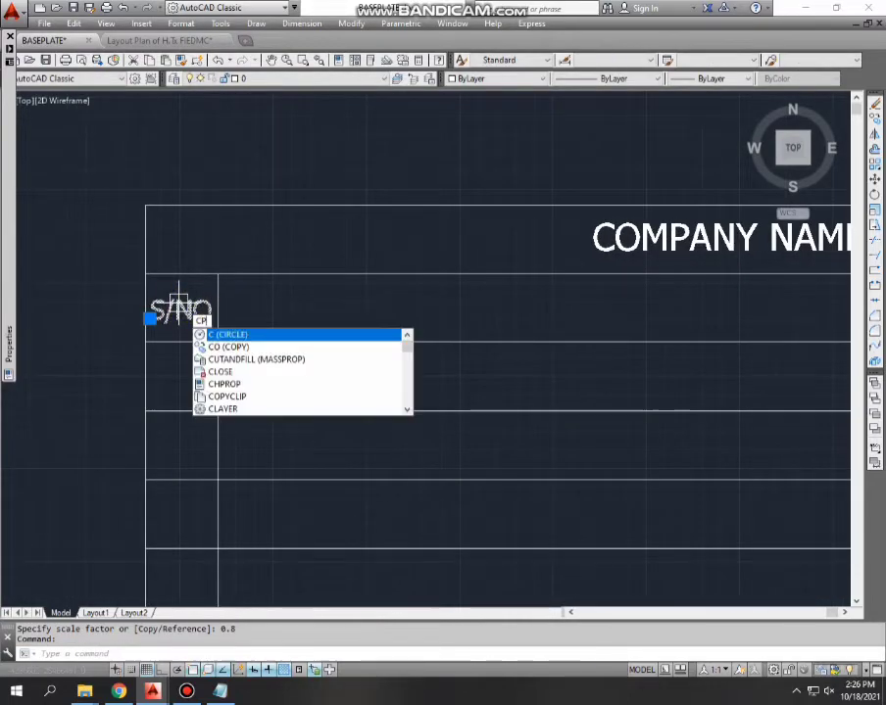
{"action": "key", "text": "Return"}
{"action": "left_click", "coordinate": [285, 309]}
{"action": "middle_click_drag", "start_coordinate": [285, 310], "coordinate": [157, 335]}
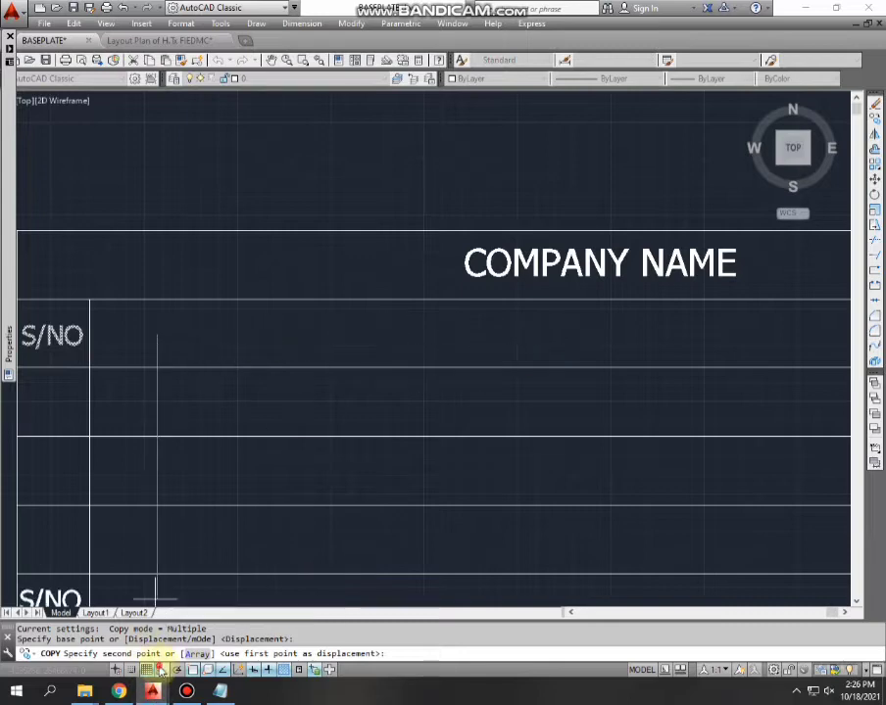
{"action": "left_click", "coordinate": [375, 322]}
{"action": "key", "text": "Escape"}
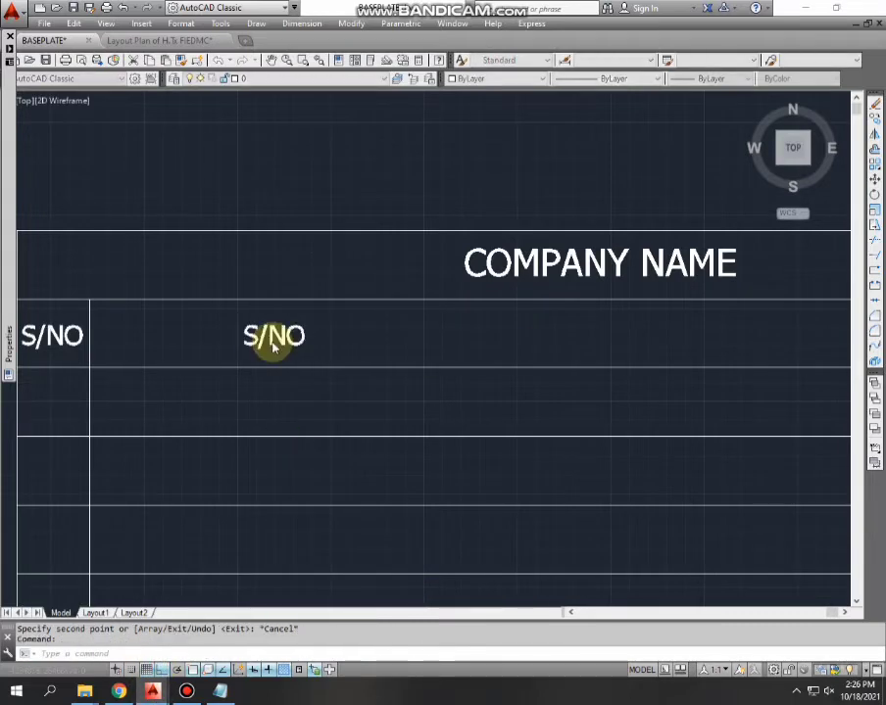
Change the copied label to NAME OF PERSONS / ITEMS
{"action": "double_click", "coordinate": [274, 345]}
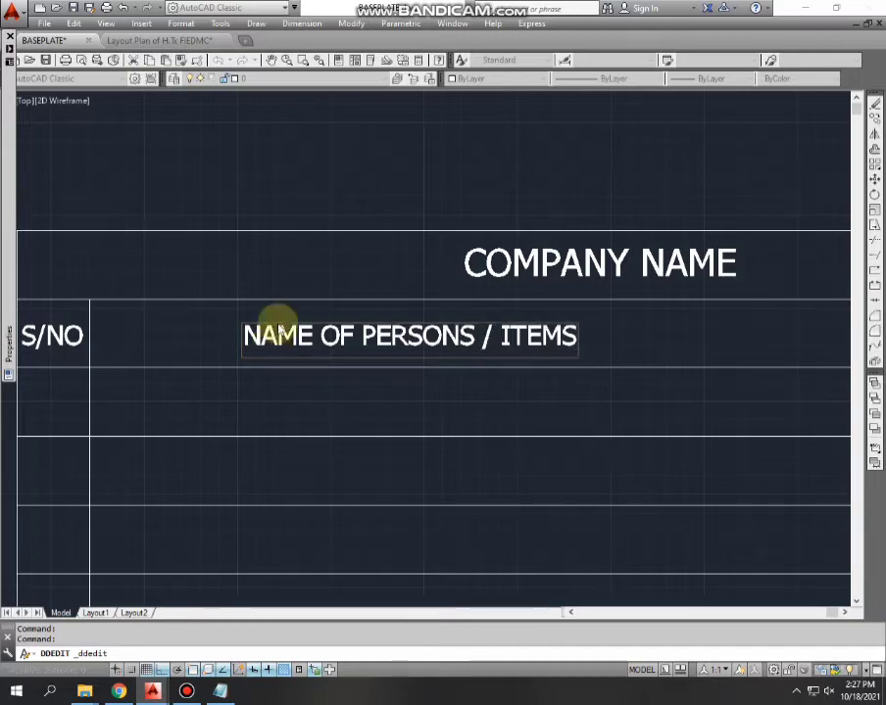
{"action": "scroll", "coordinate": [295, 294], "scroll_direction": "down", "scroll_amount": 3}
{"action": "key", "text": "Escape"}
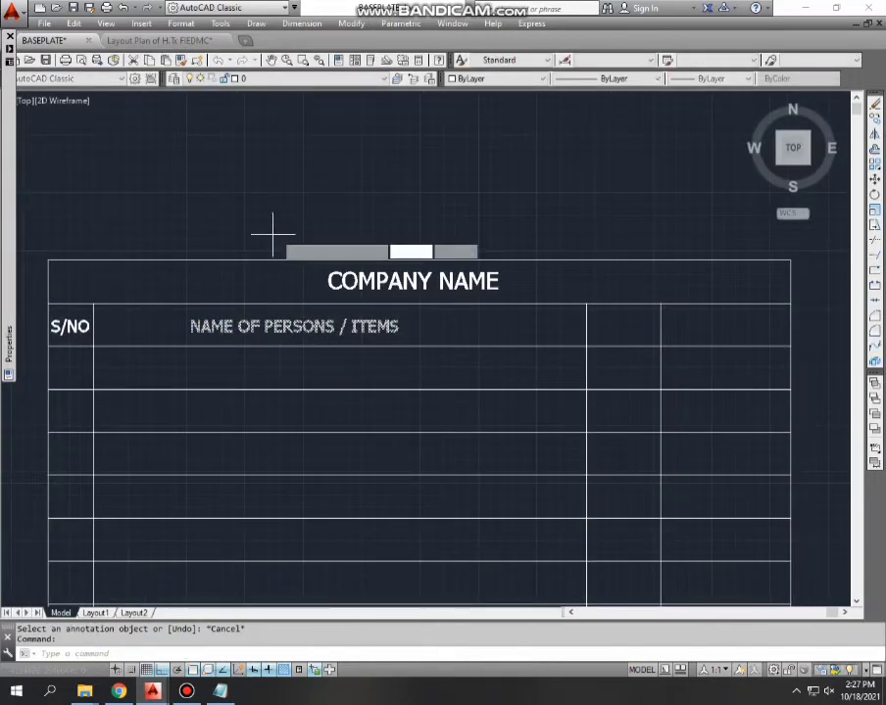
Shift NAME OF PERSONS / ITEMS slightly right within its cell
{"action": "left_click", "coordinate": [273, 236]}
{"action": "left_click", "coordinate": [298, 233]}
{"action": "key", "text": "Escape"}
{"action": "middle_click_drag", "start_coordinate": [323, 330], "coordinate": [262, 323]}
{"action": "left_click", "coordinate": [262, 323]}
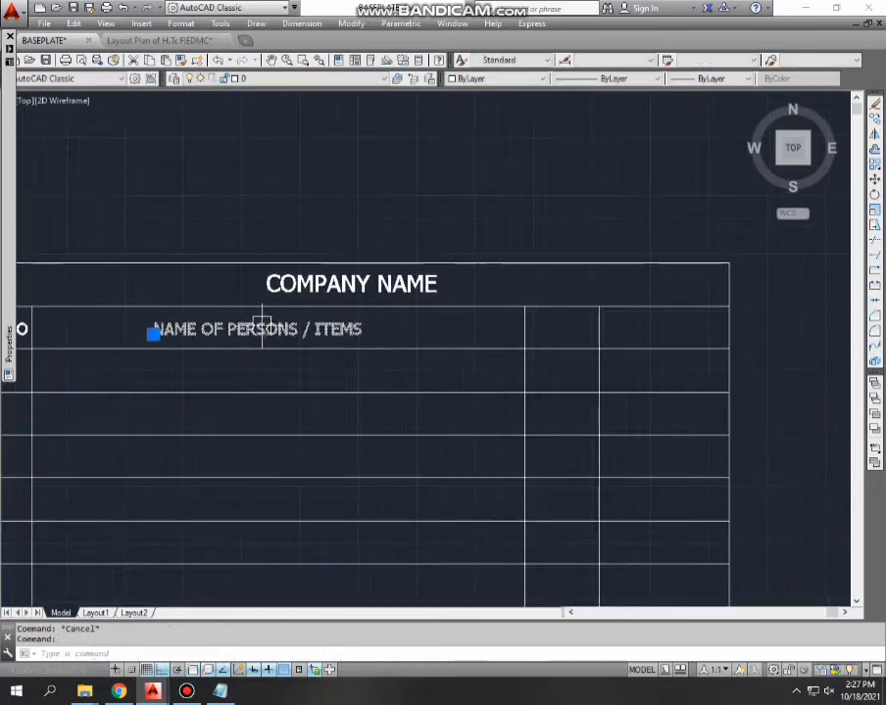
Copy the NAME OF PERSONS / ITEMS header toward the next column
{"action": "type", "text": "co"}
{"action": "key", "text": "Return"}
{"action": "left_click", "coordinate": [260, 321]}
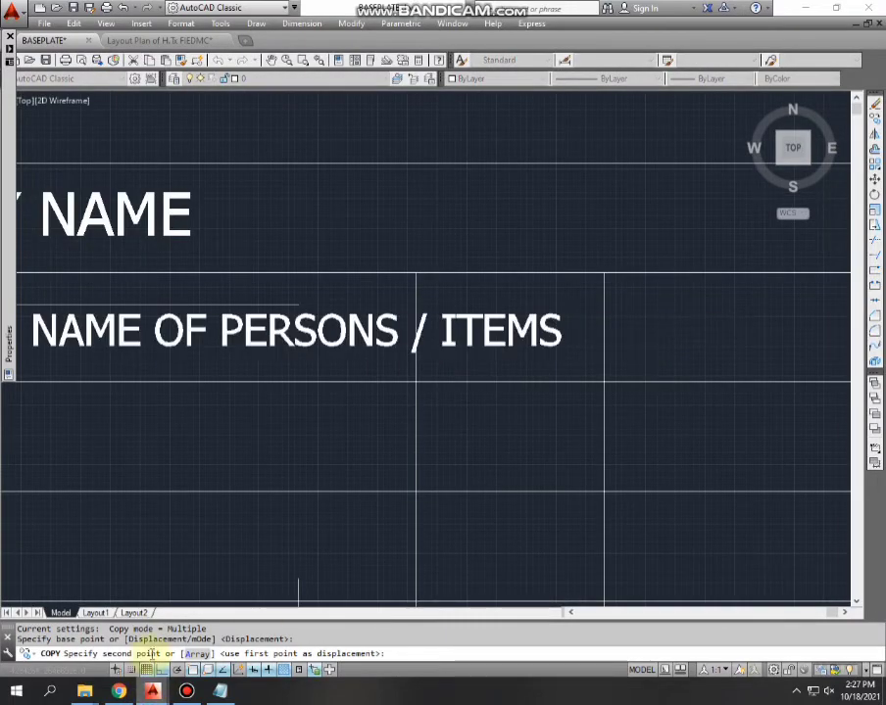
{"action": "left_click", "coordinate": [168, 674]}
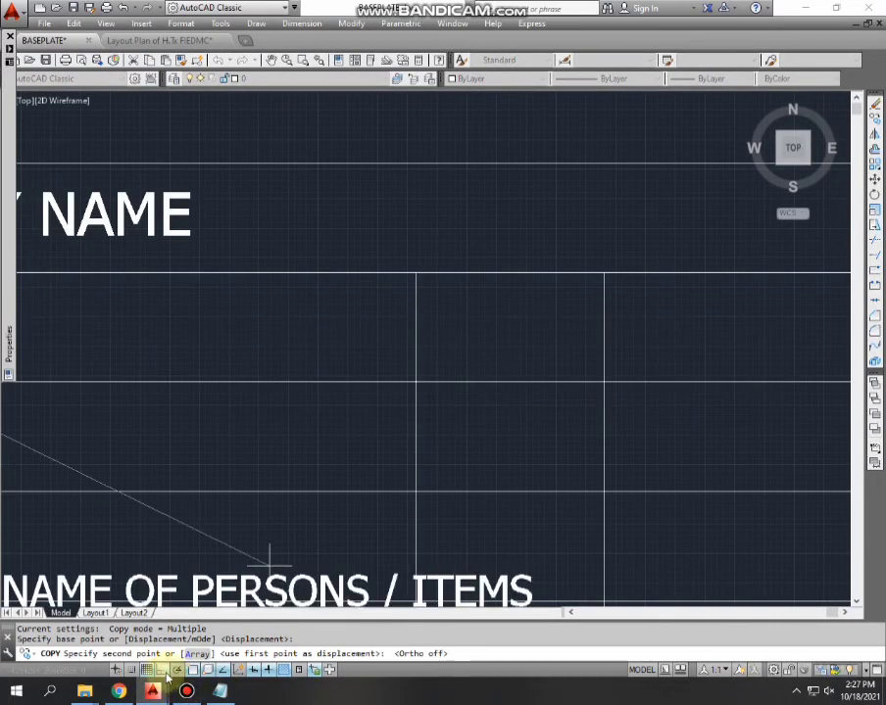
{"action": "key", "text": "F8"}
{"action": "scroll", "coordinate": [509, 338], "scroll_direction": "up", "scroll_amount": 2}
{"action": "key", "text": "Escape"}
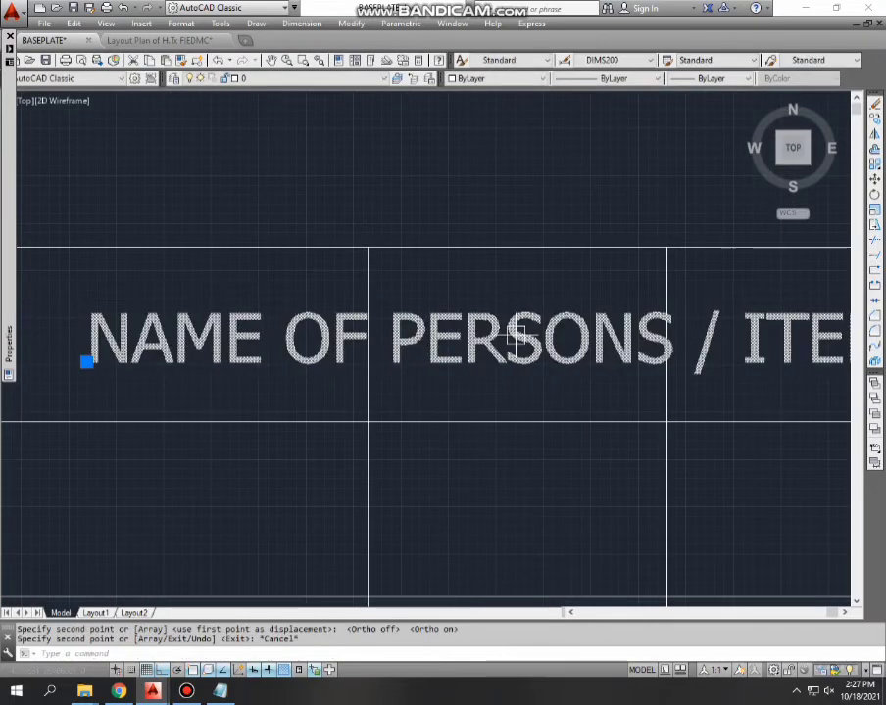
Change the copied header text to QTY
{"action": "double_click", "coordinate": [509, 339]}
{"action": "type", "text": "QTY"}
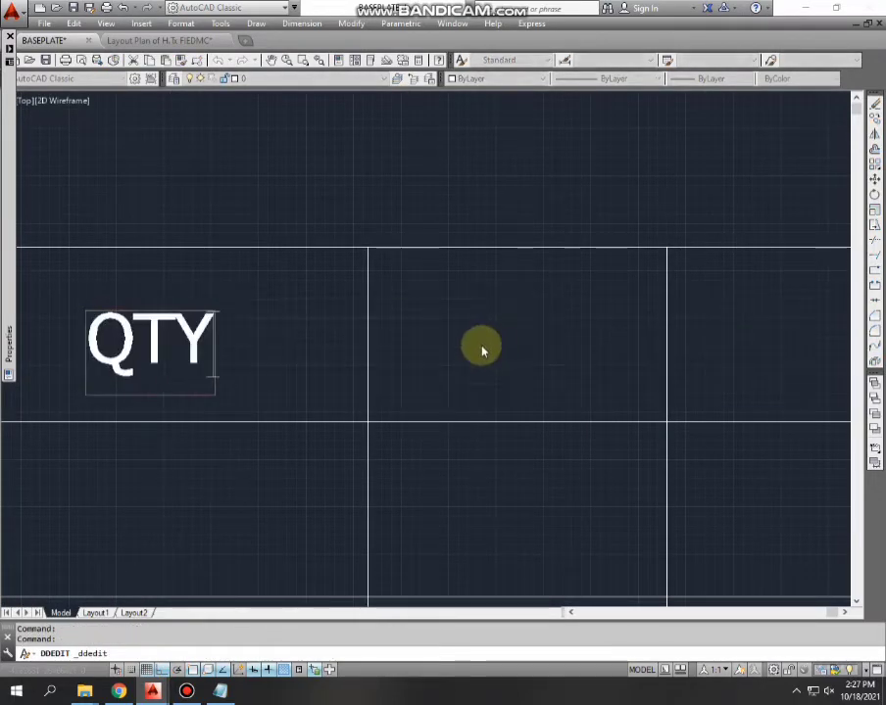
{"action": "left_click", "coordinate": [391, 144]}
{"action": "key", "text": "Escape"}
Select the QTY heading, cancelling an attempted move
{"action": "left_click", "coordinate": [224, 295]}
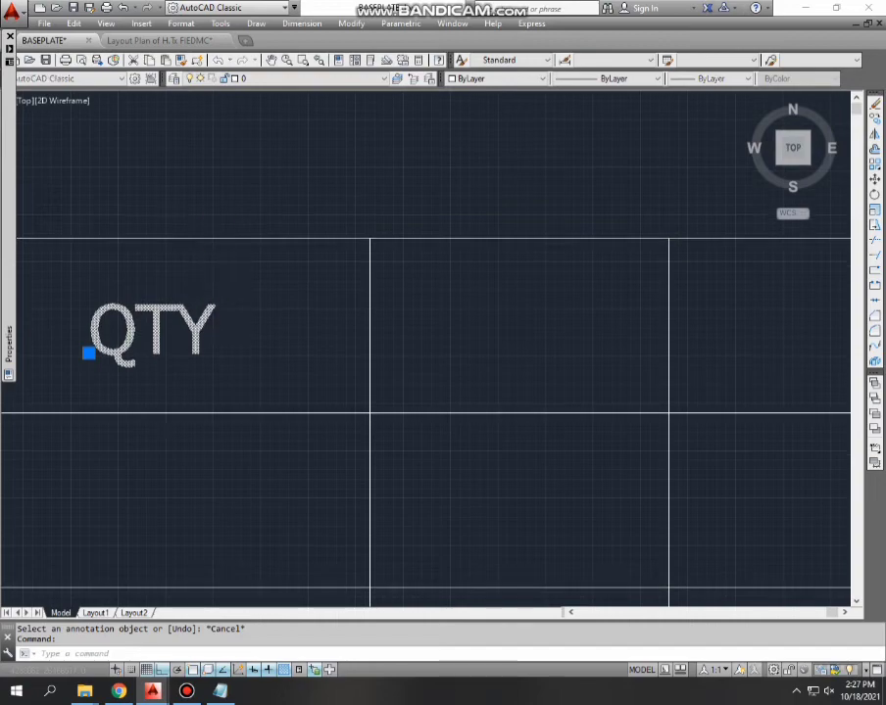
{"action": "type", "text": "m"}
{"action": "key", "text": "Return"}
{"action": "left_click", "coordinate": [205, 184]}
{"action": "key", "text": "Escape"}
{"action": "left_click", "coordinate": [298, 337]}
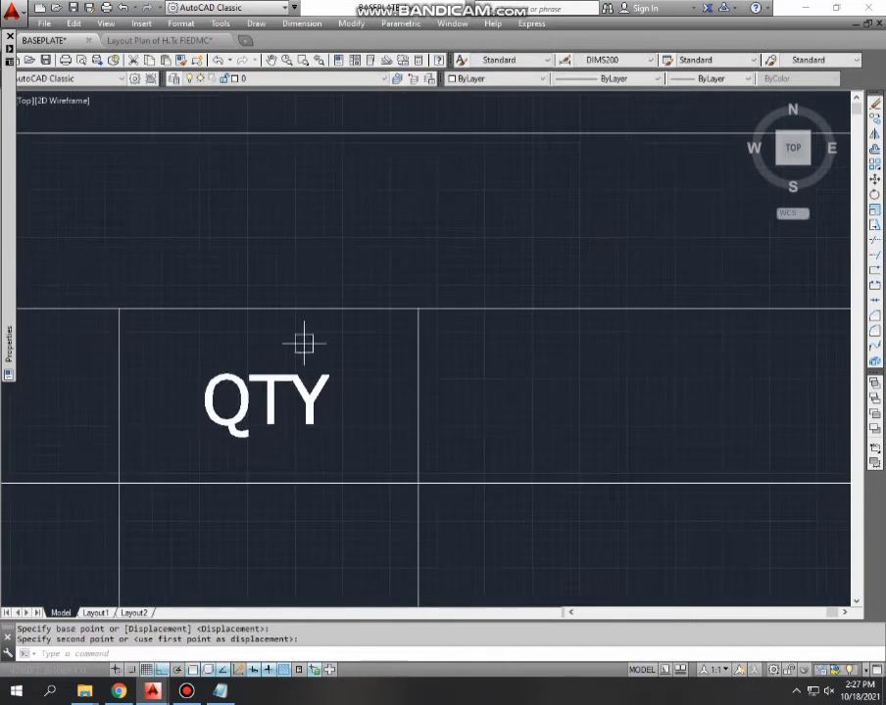
{"action": "middle_click_drag", "start_coordinate": [298, 337], "coordinate": [280, 361]}
{"action": "scroll", "coordinate": [279, 360], "scroll_direction": "down", "scroll_amount": 2}
Copy the QTY heading into the last column's header cell
{"action": "left_click", "coordinate": [229, 352]}
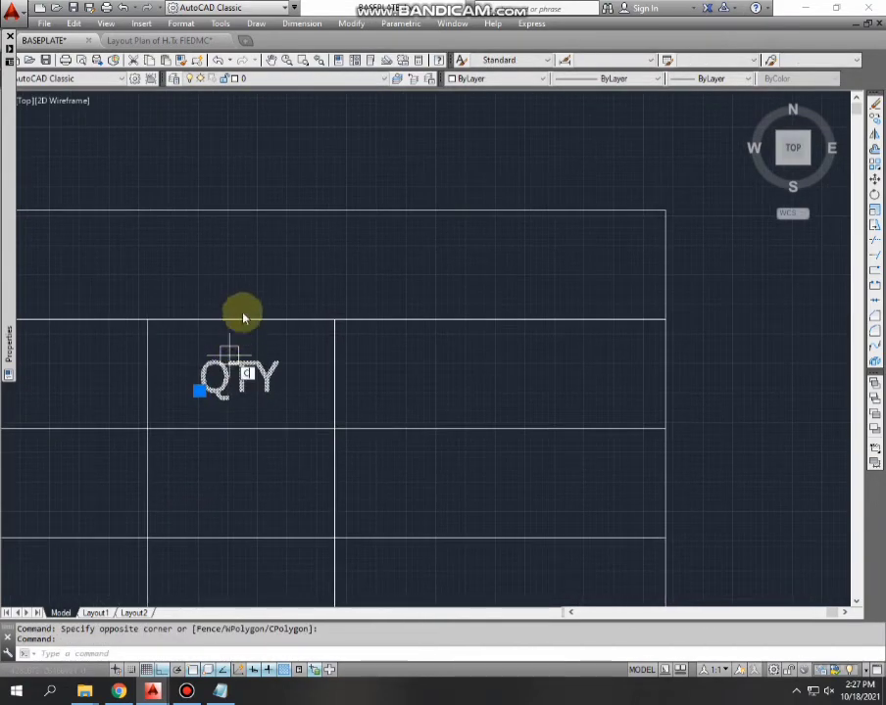
{"action": "type", "text": "co"}
{"action": "key", "text": "Return"}
{"action": "left_click", "coordinate": [257, 262]}
{"action": "key", "text": "Escape"}
{"action": "left_click", "coordinate": [200, 373]}
{"action": "middle_click_drag", "start_coordinate": [192, 366], "coordinate": [202, 349]}
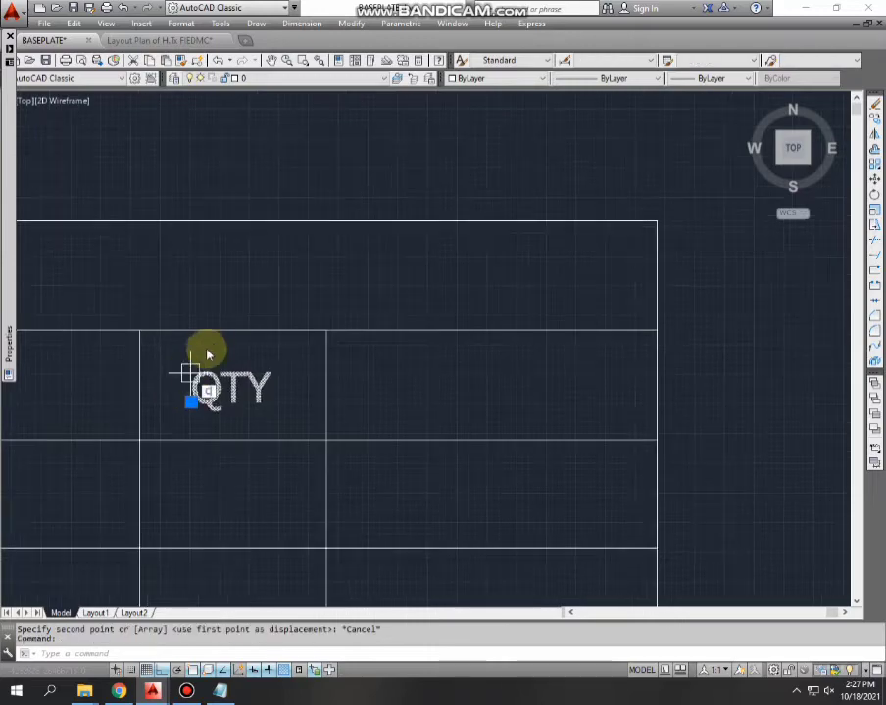
{"action": "type", "text": "co"}
{"action": "key", "text": "Return"}
{"action": "left_click", "coordinate": [263, 294]}
{"action": "left_click", "coordinate": [525, 294]}
{"action": "key", "text": "Escape"}
Change the copied text in the last column to DATE
{"action": "left_click", "coordinate": [448, 398]}
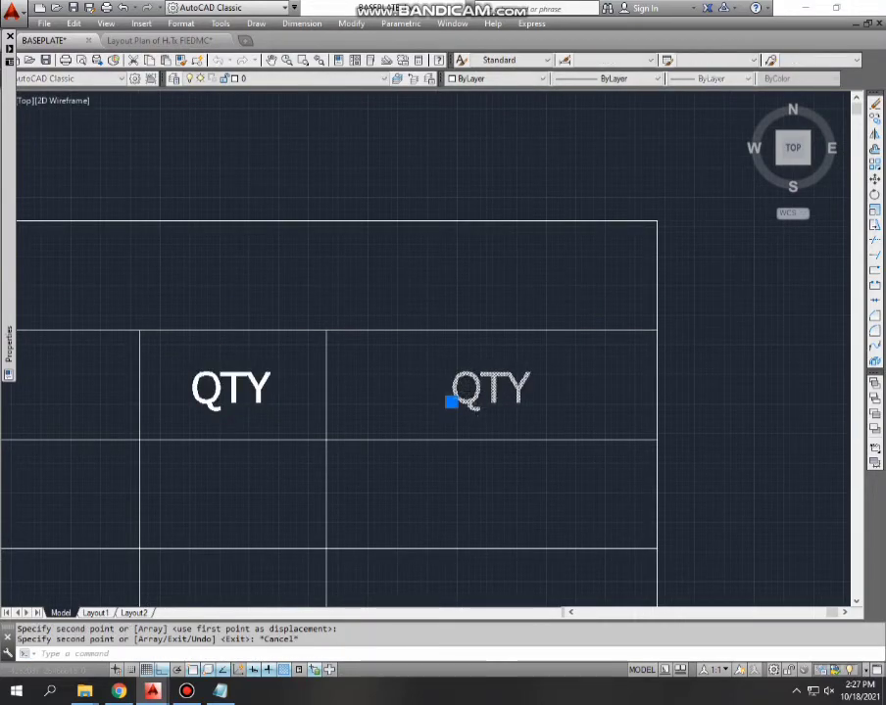
{"action": "double_click", "coordinate": [471, 401]}
{"action": "type", "text": "DATR"}
{"action": "key", "text": "BackSpace"}
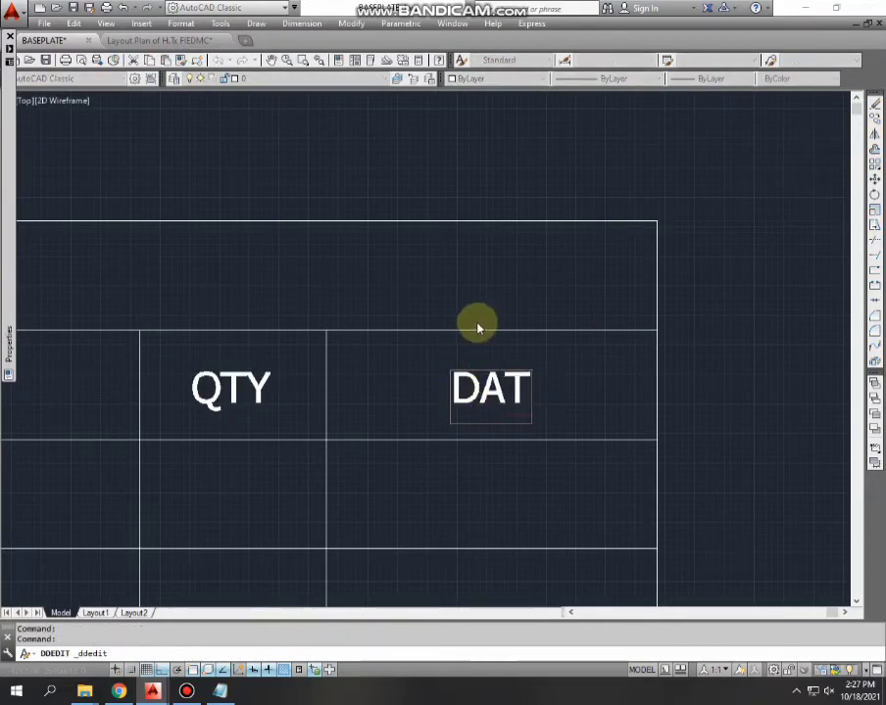
{"action": "type", "text": "E"}
{"action": "key", "text": "Return"}
{"action": "scroll", "coordinate": [534, 392], "scroll_direction": "down", "scroll_amount": 5}
{"action": "scroll", "coordinate": [534, 327], "scroll_direction": "up", "scroll_amount": 3}
{"action": "key", "text": "Escape"}
Check the QTY, DATE and S/NO headings across the header row
{"action": "left_click", "coordinate": [539, 335]}
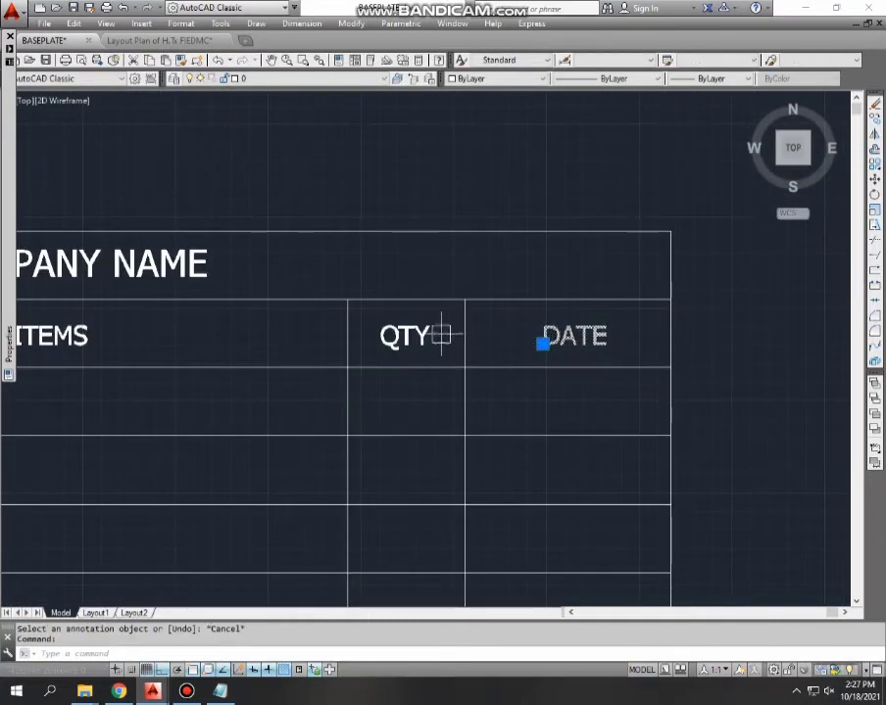
{"action": "left_click", "coordinate": [466, 316]}
{"action": "middle_click_drag", "start_coordinate": [467, 315], "coordinate": [751, 315]}
{"action": "left_click", "coordinate": [500, 323]}
{"action": "scroll", "coordinate": [484, 313], "scroll_direction": "down", "scroll_amount": 2}
Copy the header row's headings into the next two rows below with COPY (co)
{"action": "left_click", "coordinate": [345, 312]}
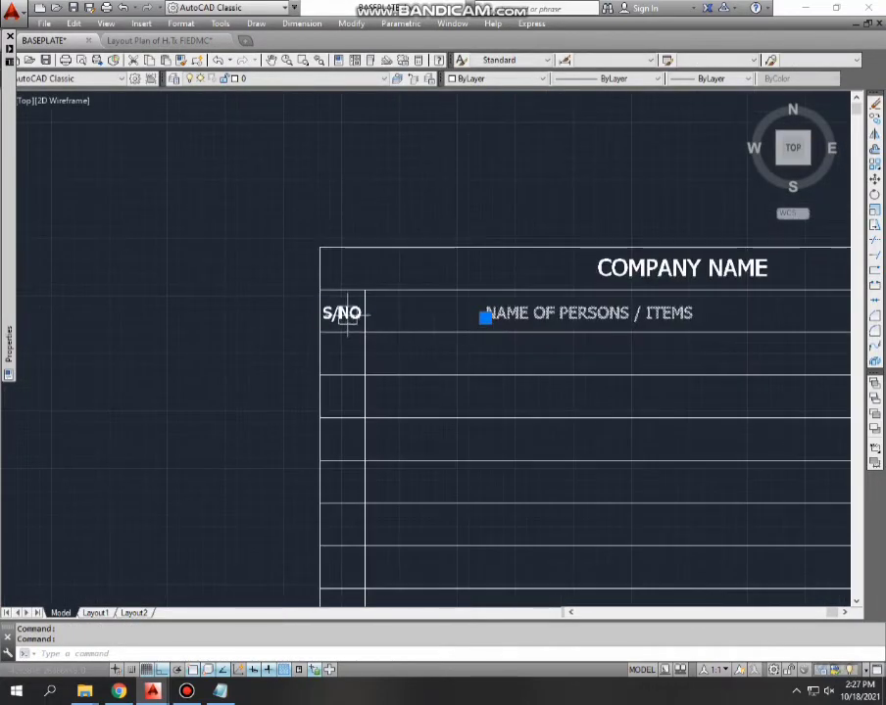
{"action": "scroll", "coordinate": [306, 329], "scroll_direction": "up", "scroll_amount": 2}
{"action": "type", "text": "co"}
{"action": "key", "text": "Return"}
{"action": "left_click", "coordinate": [263, 289]}
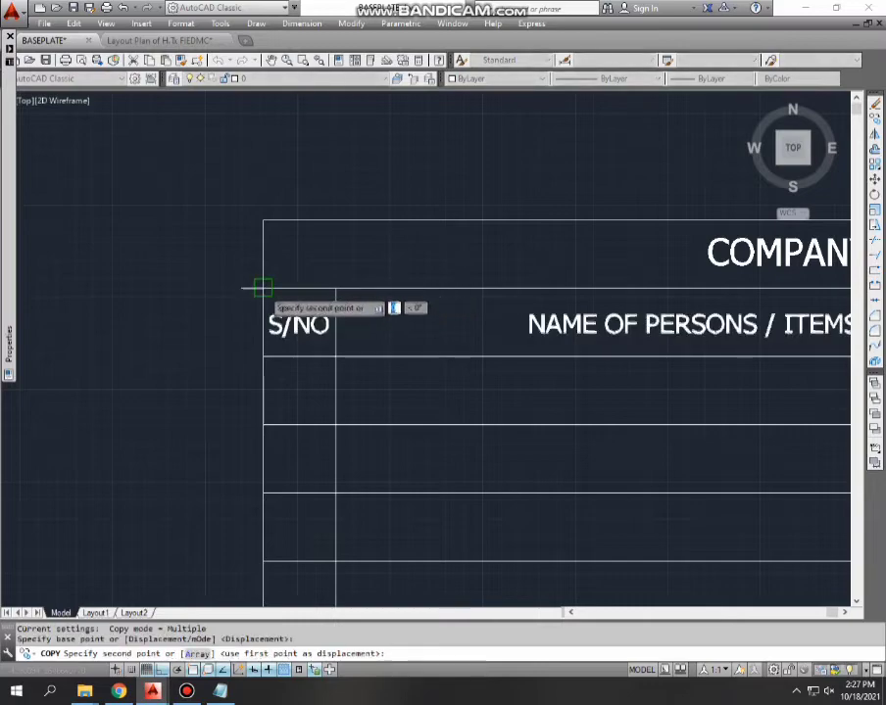
{"action": "left_click", "coordinate": [263, 358]}
{"action": "left_click", "coordinate": [263, 427]}
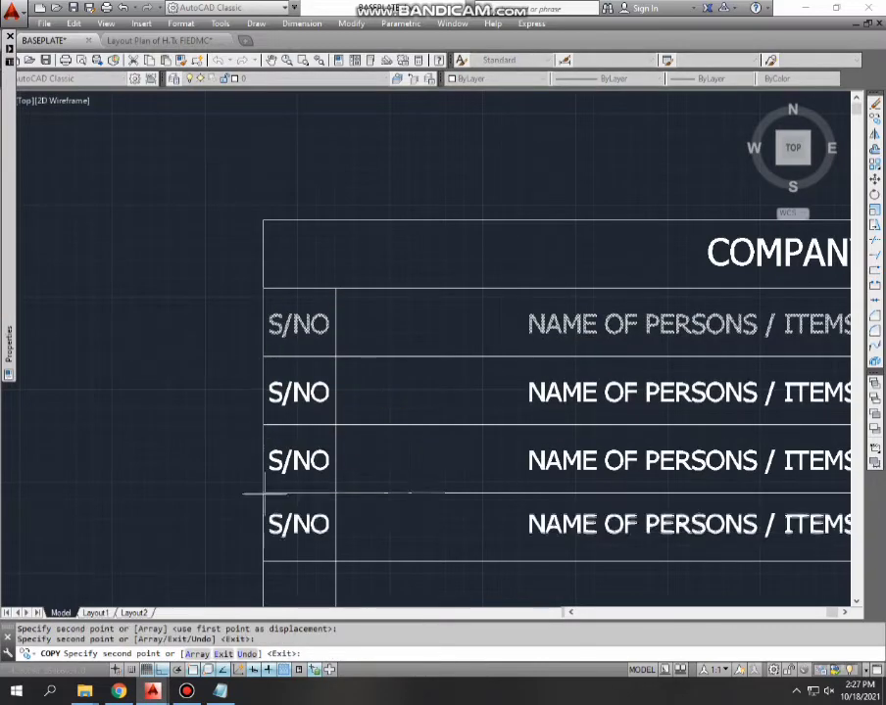
Keep placing heading copies down the lower rows to the bottom of the table
{"action": "mouse_move", "coordinate": [262, 495]}
{"action": "middle_mouse_down"}
{"action": "mouse_move", "coordinate": [281, 358]}
{"action": "mouse_move", "coordinate": [262, 357]}
{"action": "middle_mouse_up"}
{"action": "left_click", "coordinate": [284, 359]}
{"action": "left_click", "coordinate": [284, 426]}
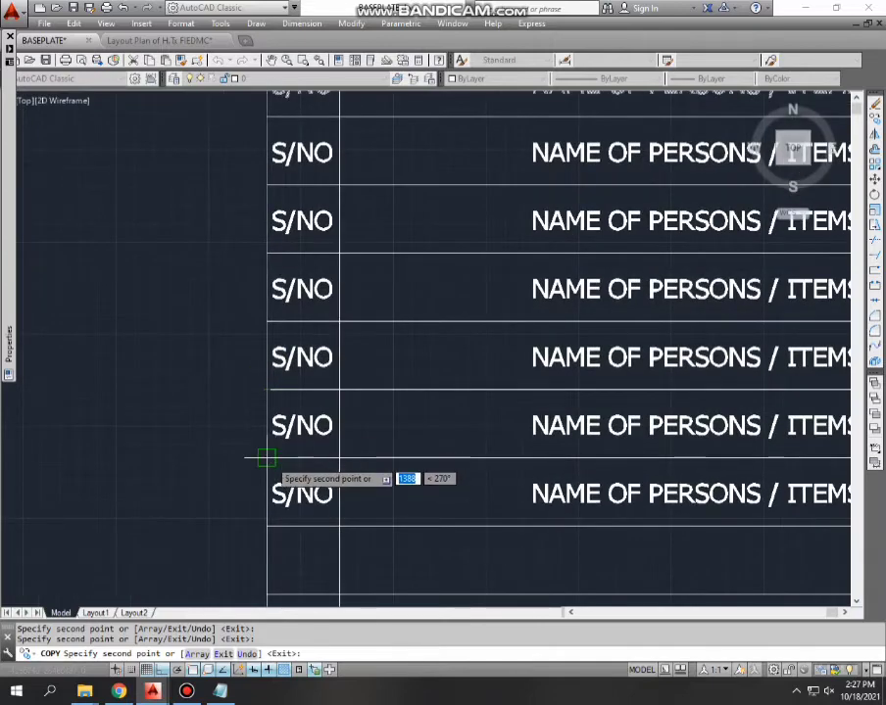
{"action": "mouse_move", "coordinate": [263, 459]}
{"action": "middle_mouse_down"}
{"action": "mouse_move", "coordinate": [272, 422]}
{"action": "mouse_move", "coordinate": [286, 416]}
{"action": "mouse_move", "coordinate": [214, 392]}
{"action": "middle_mouse_up"}
{"action": "left_click", "coordinate": [271, 427]}
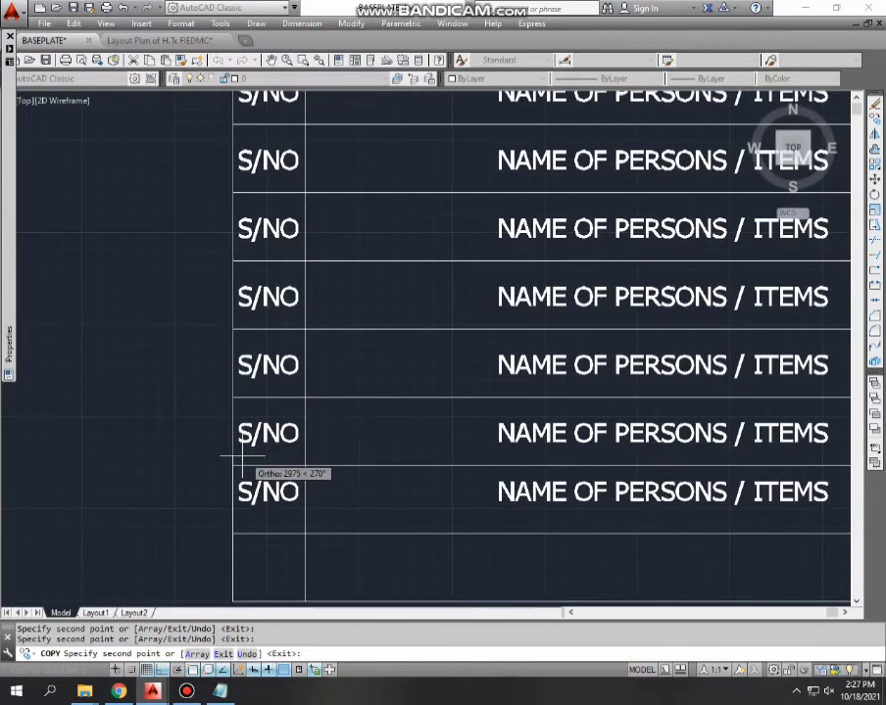
{"action": "middle_click_drag", "start_coordinate": [231, 467], "coordinate": [190, 447]}
{"action": "scroll", "coordinate": [271, 388], "scroll_direction": "down", "scroll_amount": 4}
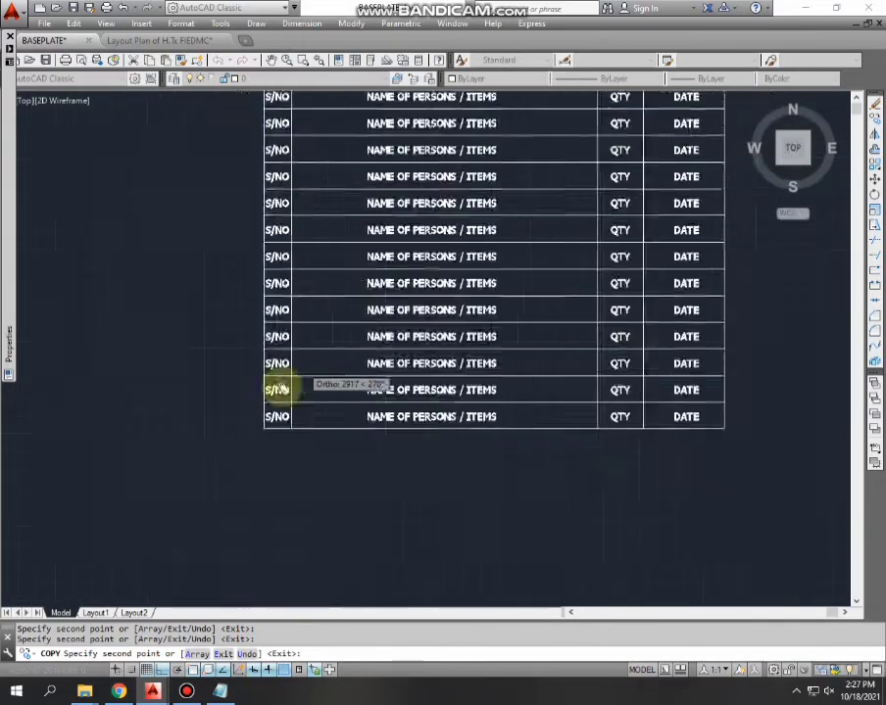
{"action": "scroll", "coordinate": [367, 366], "scroll_direction": "down", "scroll_amount": 5}
{"action": "key", "text": "Escape"}
{"action": "scroll", "coordinate": [367, 324], "scroll_direction": "up", "scroll_amount": 4}
Zoom in and out to view the whole 15-row table
{"action": "scroll", "coordinate": [267, 338], "scroll_direction": "down", "scroll_amount": 2}
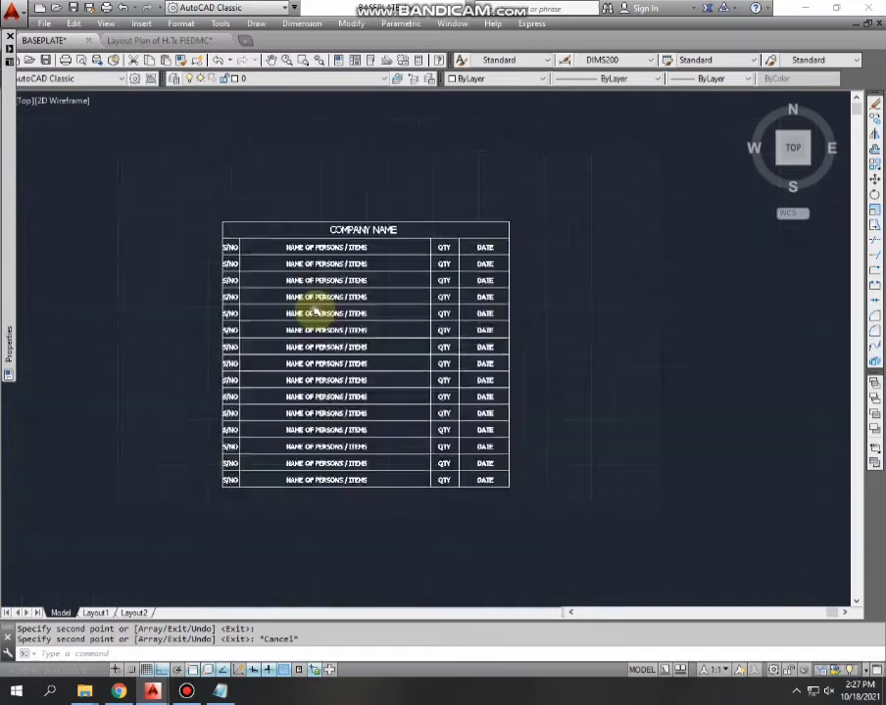
{"action": "scroll", "coordinate": [314, 308], "scroll_direction": "up", "scroll_amount": 2}
{"action": "scroll", "coordinate": [378, 294], "scroll_direction": "down", "scroll_amount": 2}
{"action": "scroll", "coordinate": [300, 333], "scroll_direction": "up", "scroll_amount": 2}
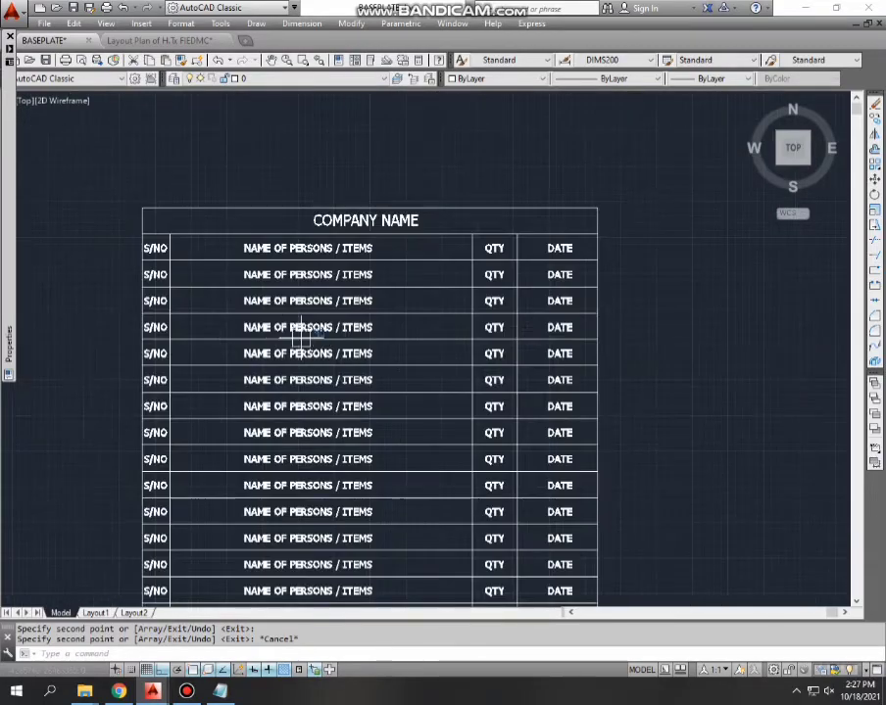
{"action": "left_click", "coordinate": [186, 692]}
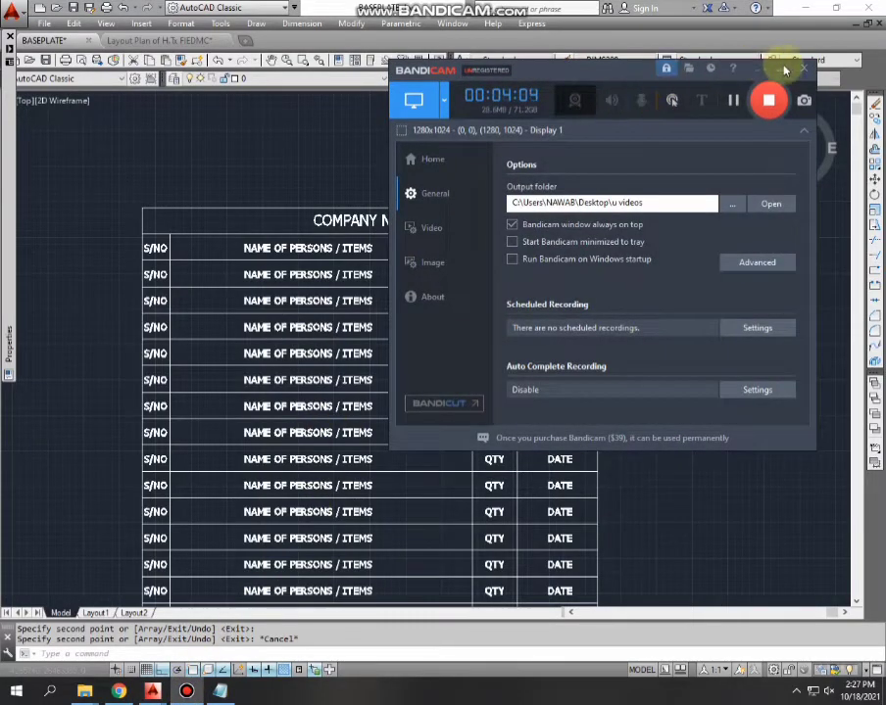
{"action": "left_click", "coordinate": [782, 59]}
{"action": "scroll", "coordinate": [323, 261], "scroll_direction": "down", "scroll_amount": 2}
{"action": "scroll", "coordinate": [337, 307], "scroll_direction": "up", "scroll_amount": 2}
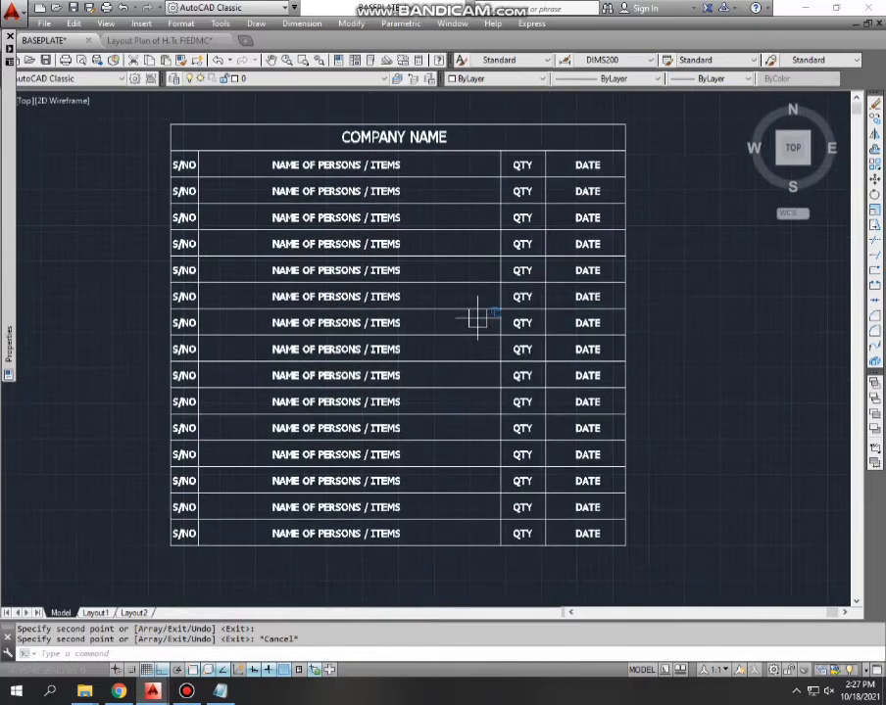
Start and cancel the LINE command, then switch to the Notepad notes
{"action": "key", "text": "Escape"}
{"action": "key", "text": "Escape"}
{"action": "middle_click_drag", "start_coordinate": [359, 274], "coordinate": [303, 280]}
{"action": "type", "text": "l"}
{"action": "key", "text": "Return"}
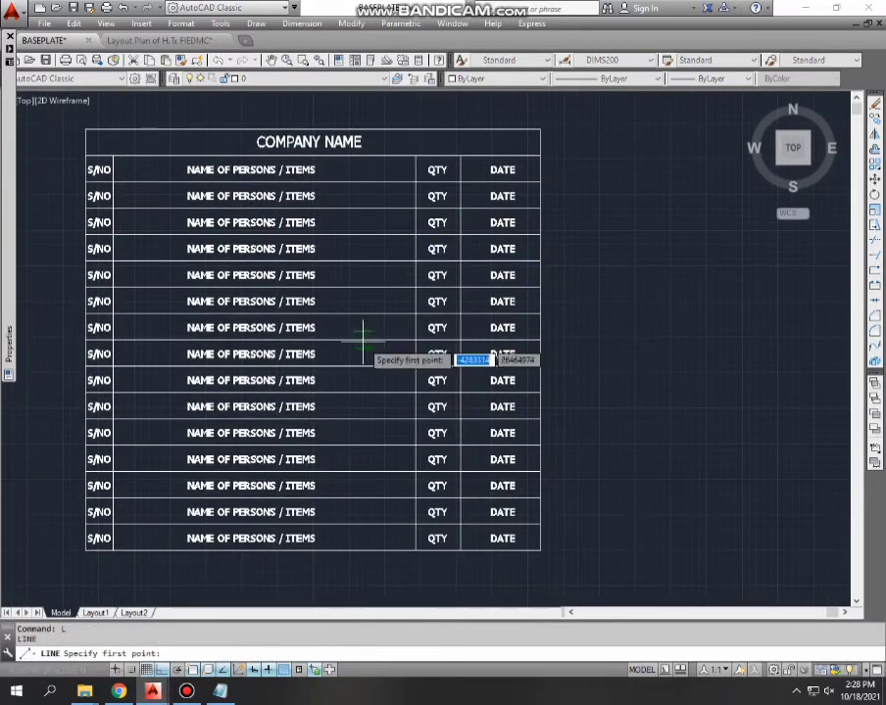
{"action": "key", "text": "Escape"}
{"action": "key", "text": "Escape"}
{"action": "left_click", "coordinate": [220, 691]}
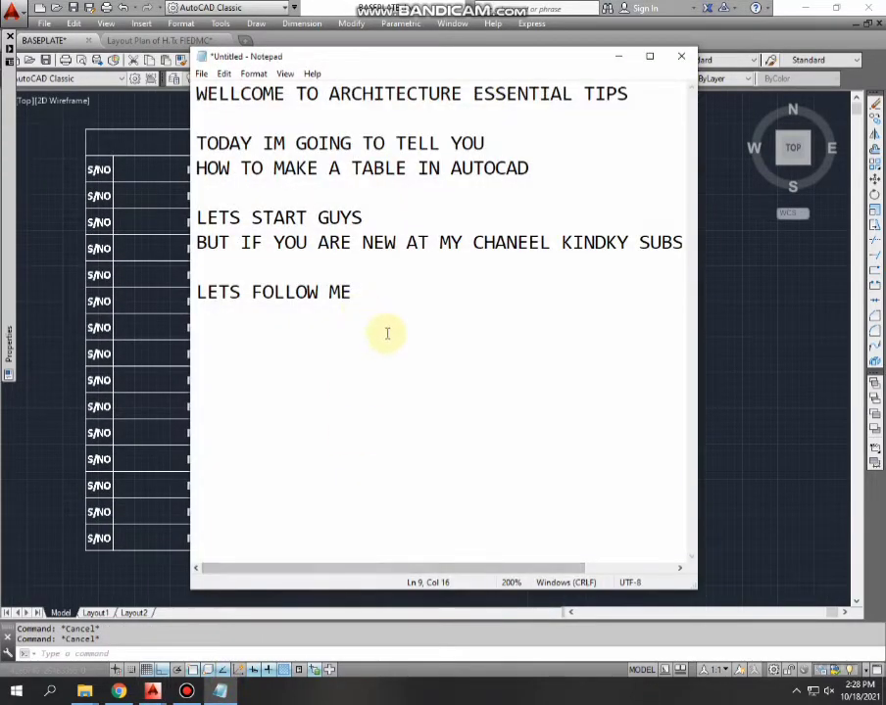
Add the lines on changing text colour to the note, then minimise Notepad
{"action": "key", "text": "Return"}
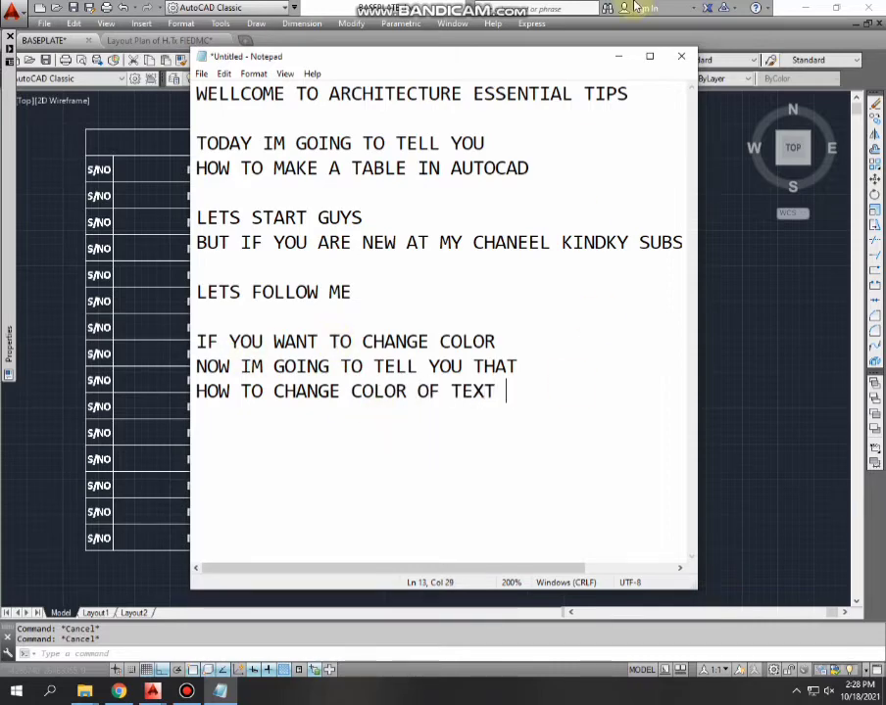
{"action": "left_click", "coordinate": [618, 56]}
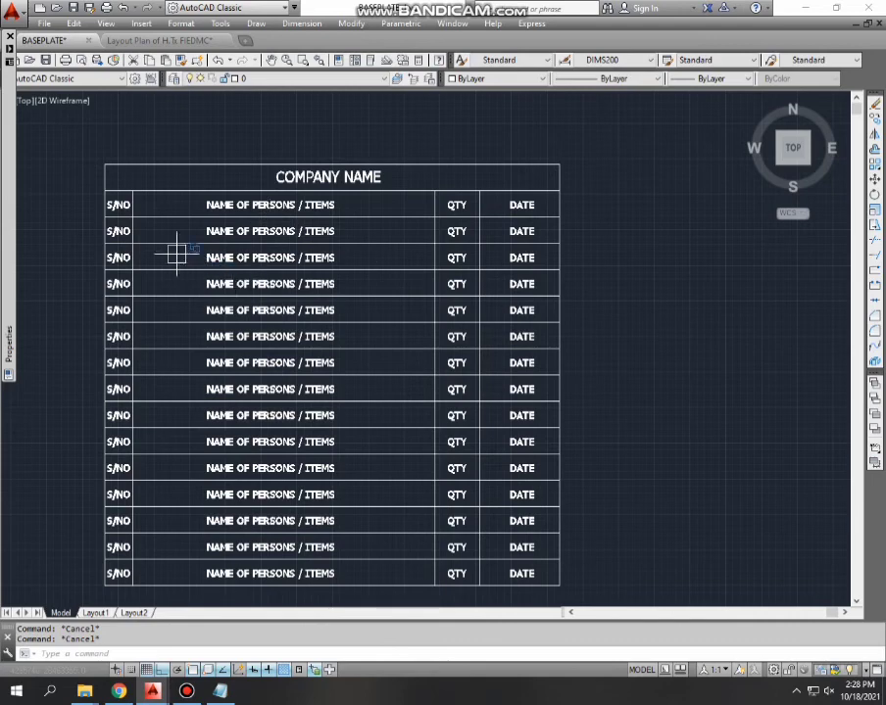
Select the NAME OF PERSONS / ITEMS texts in the upper rows and set their colour to Red
{"action": "scroll", "coordinate": [177, 255], "scroll_direction": "up", "scroll_amount": 2}
{"action": "left_click", "coordinate": [260, 216]}
{"action": "scroll", "coordinate": [386, 196], "scroll_direction": "up", "scroll_amount": 2}
{"action": "left_click", "coordinate": [305, 304]}
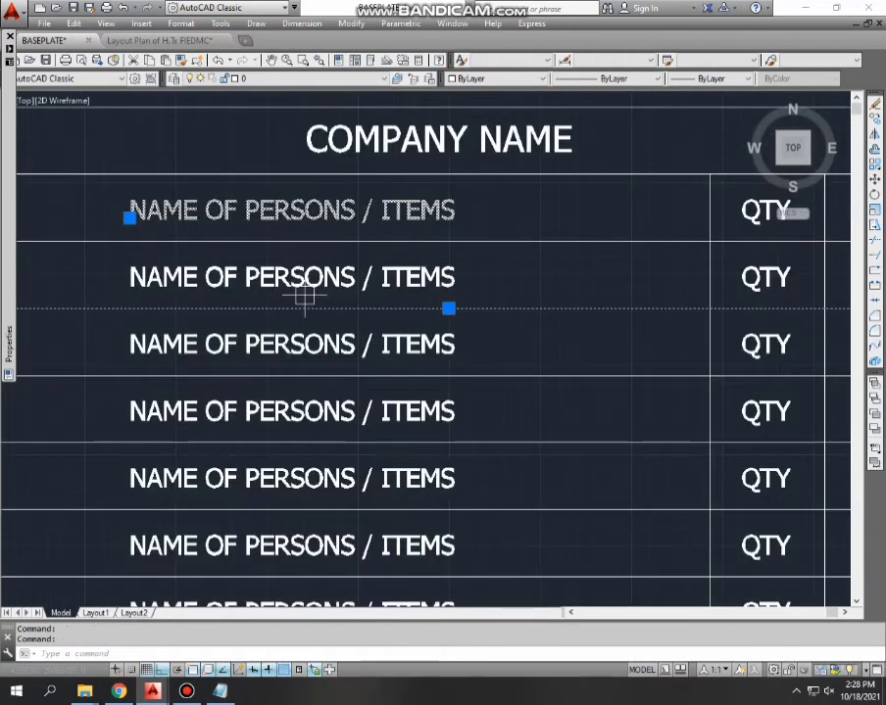
{"action": "key", "text": "Escape"}
{"action": "left_click", "coordinate": [278, 277]}
{"action": "key", "text": "Escape"}
{"action": "left_click", "coordinate": [263, 209]}
{"action": "left_click", "coordinate": [237, 276]}
{"action": "middle_click_drag", "start_coordinate": [237, 277], "coordinate": [263, 232]}
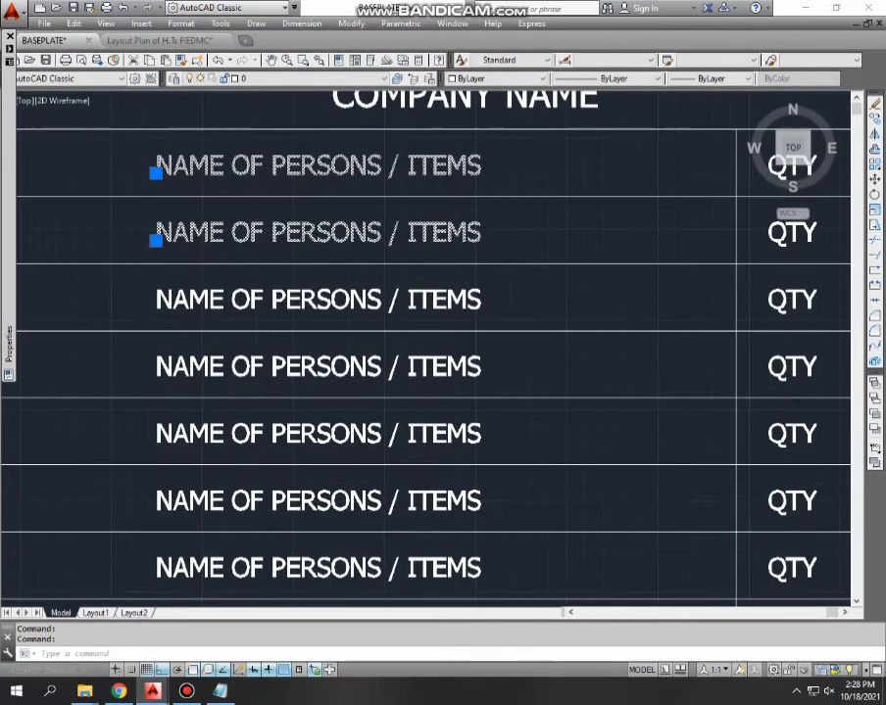
{"action": "left_click", "coordinate": [245, 299]}
{"action": "left_click", "coordinate": [247, 358]}
{"action": "middle_click_drag", "start_coordinate": [247, 358], "coordinate": [257, 325]}
{"action": "middle_click_drag", "start_coordinate": [254, 278], "coordinate": [261, 233]}
{"action": "left_click", "coordinate": [241, 360]}
{"action": "left_click", "coordinate": [245, 426]}
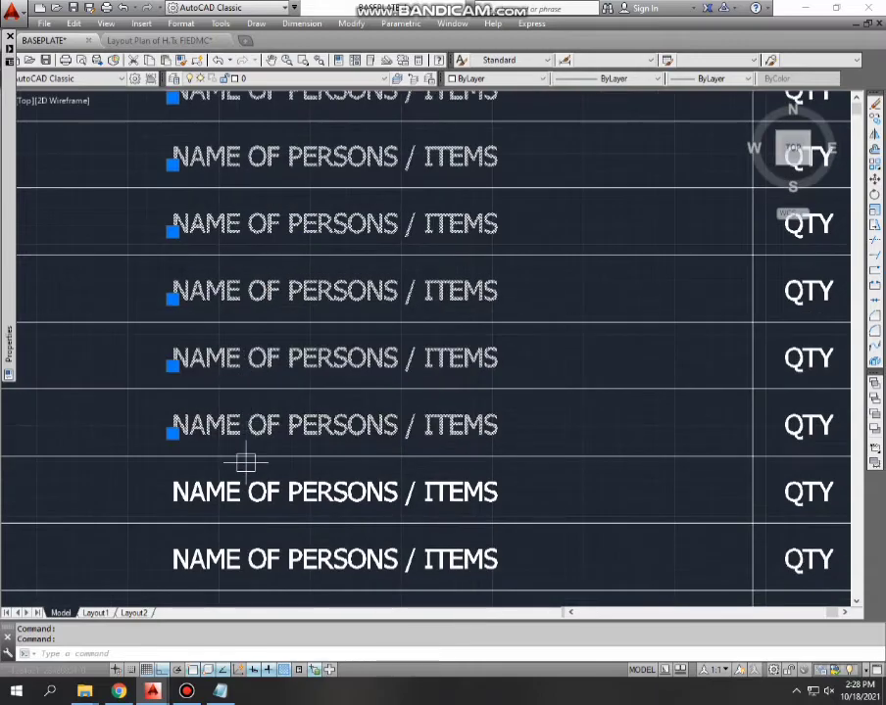
{"action": "left_click", "coordinate": [243, 466]}
{"action": "mouse_move", "coordinate": [237, 447]}
{"action": "middle_mouse_down"}
{"action": "mouse_move", "coordinate": [241, 423]}
{"action": "mouse_move", "coordinate": [222, 412]}
{"action": "mouse_move", "coordinate": [189, 314]}
{"action": "middle_mouse_up"}
{"action": "left_click", "coordinate": [241, 426]}
{"action": "left_click", "coordinate": [227, 337]}
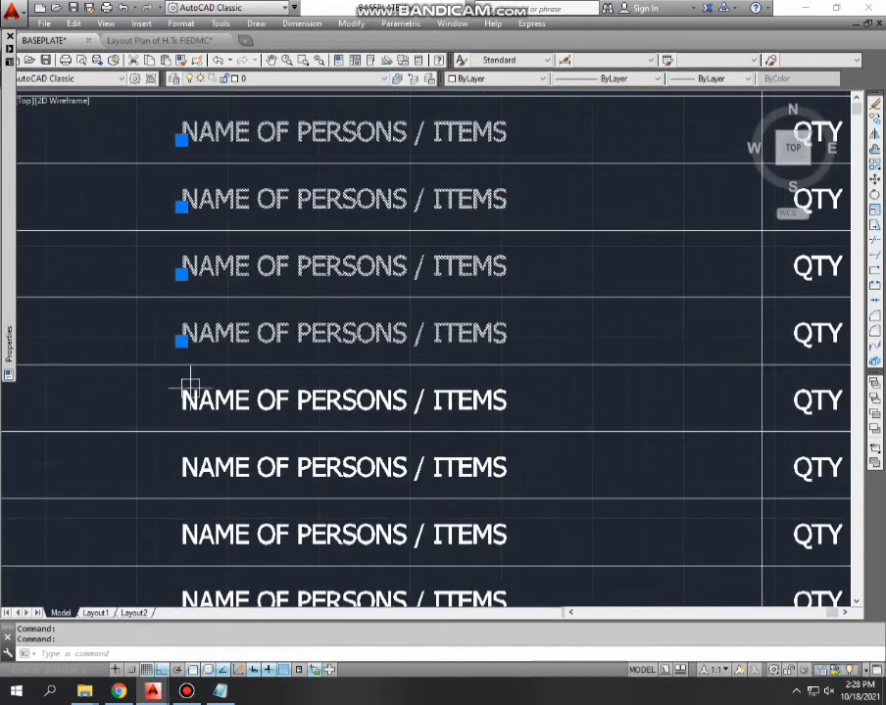
{"action": "left_click", "coordinate": [193, 399]}
{"action": "scroll", "coordinate": [235, 431], "scroll_direction": "down", "scroll_amount": 4}
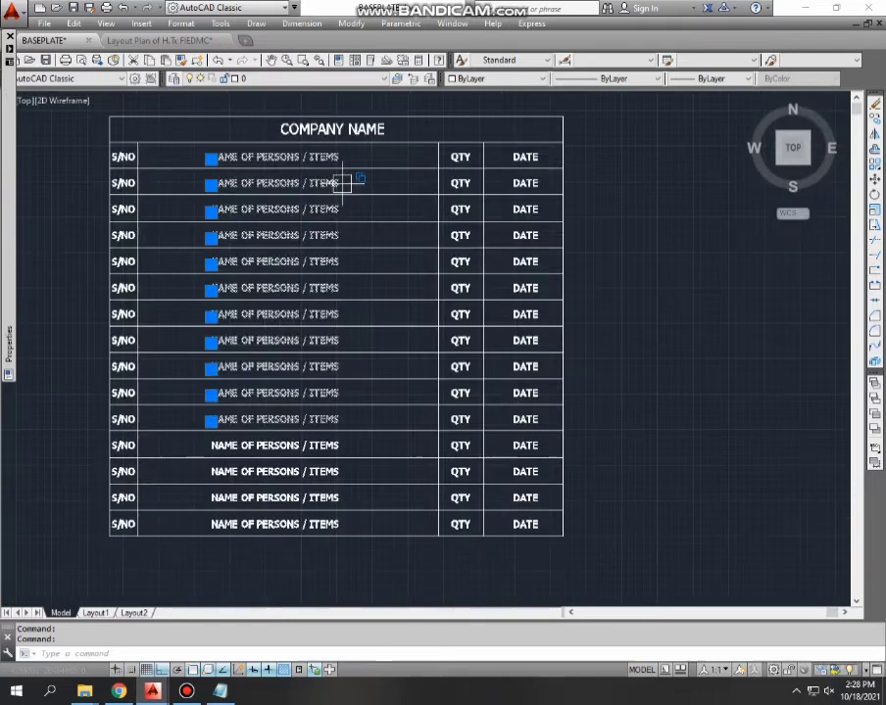
{"action": "left_click", "coordinate": [468, 80]}
{"action": "left_click", "coordinate": [474, 112]}
Use MATCHPROP (ma) from a red name text to turn three remaining white name texts red
{"action": "middle_click_drag", "start_coordinate": [244, 371], "coordinate": [254, 340]}
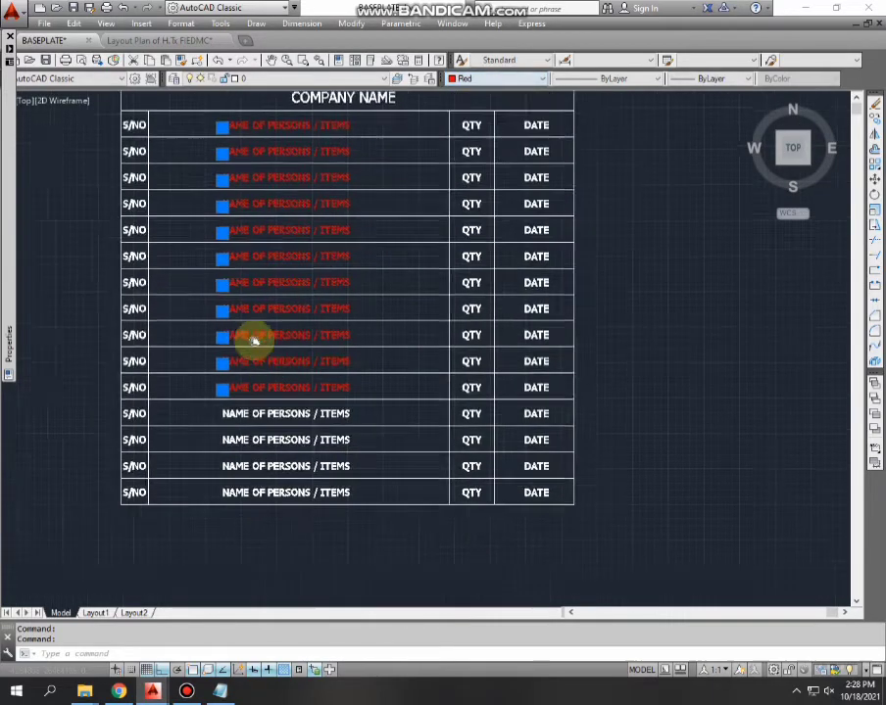
{"action": "key", "text": "Escape"}
{"action": "scroll", "coordinate": [254, 340], "scroll_direction": "up", "scroll_amount": 2}
{"action": "scroll", "coordinate": [261, 384], "scroll_direction": "up", "scroll_amount": 2}
{"action": "left_click", "coordinate": [261, 359]}
{"action": "left_click", "coordinate": [265, 423]}
{"action": "left_click", "coordinate": [265, 453]}
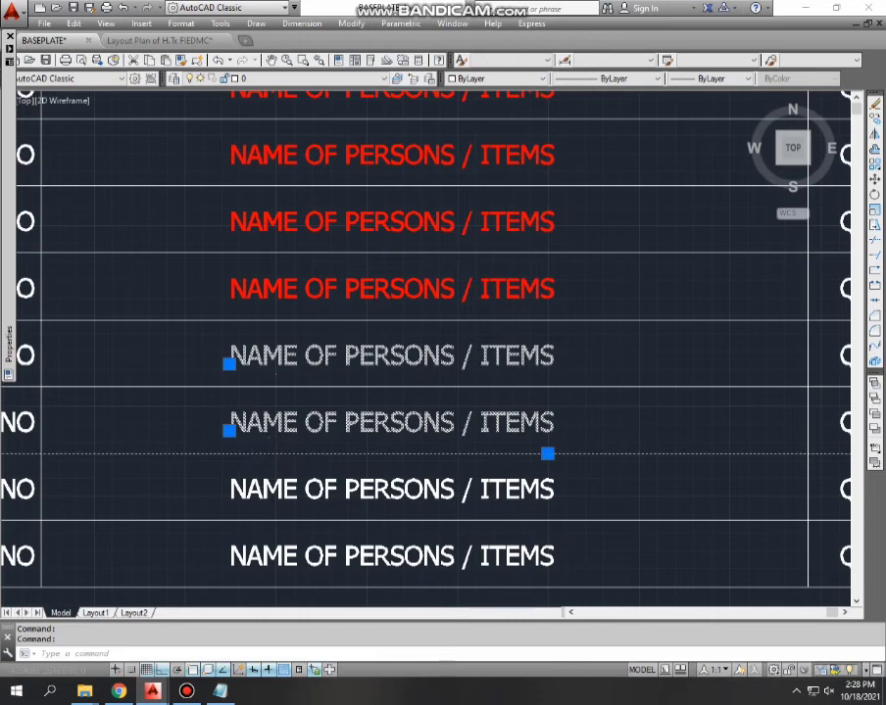
{"action": "key", "text": "Escape"}
{"action": "key", "text": "Escape"}
{"action": "type", "text": "ma"}
{"action": "key", "text": "Return"}
{"action": "left_click", "coordinate": [266, 299]}
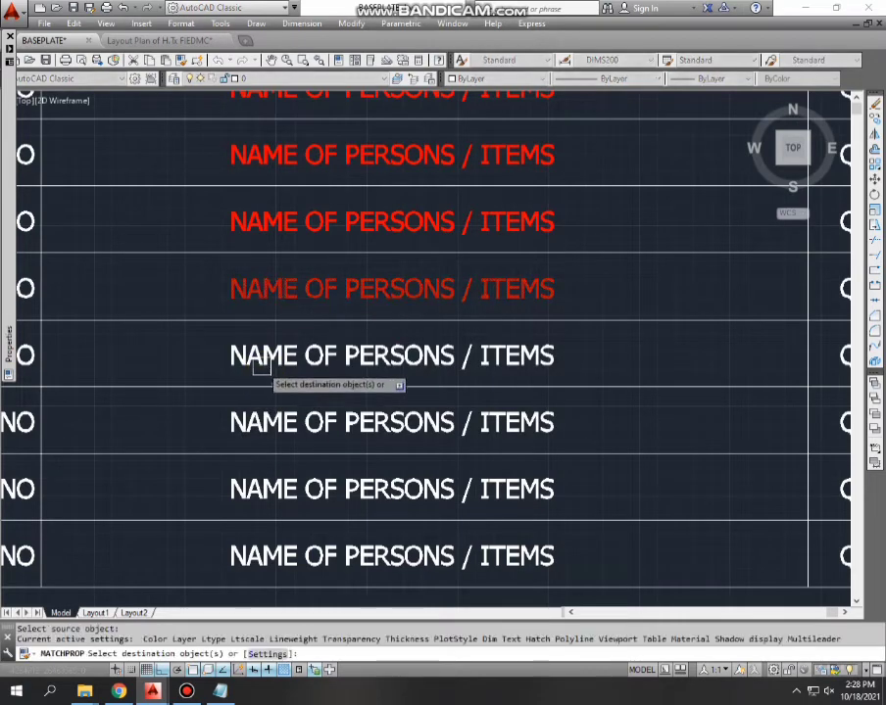
{"action": "left_click", "coordinate": [261, 359]}
{"action": "left_click", "coordinate": [255, 424]}
{"action": "left_click", "coordinate": [264, 490]}
Turn the last white name text red and end MATCHPROP
{"action": "left_click", "coordinate": [264, 554]}
{"action": "key", "text": "Escape"}
{"action": "scroll", "coordinate": [265, 519], "scroll_direction": "down", "scroll_amount": 2}
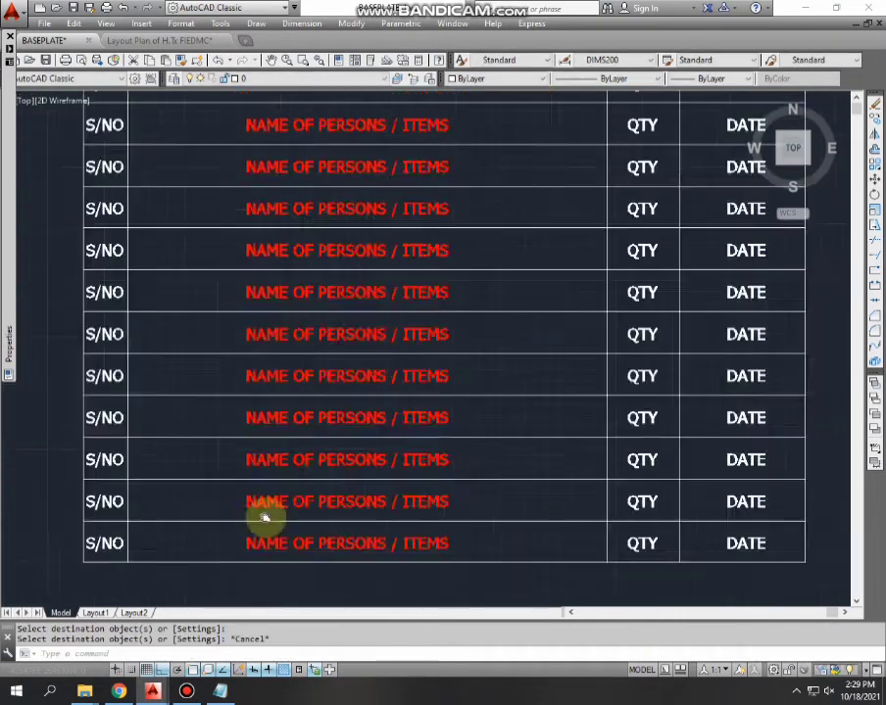
{"action": "key", "text": "Escape"}
{"action": "scroll", "coordinate": [284, 460], "scroll_direction": "down", "scroll_amount": 3}
{"action": "scroll", "coordinate": [301, 405], "scroll_direction": "up", "scroll_amount": 2}
{"action": "key", "text": "Escape"}
{"action": "scroll", "coordinate": [192, 270], "scroll_direction": "down", "scroll_amount": 2}
{"action": "scroll", "coordinate": [210, 275], "scroll_direction": "up", "scroll_amount": 3}
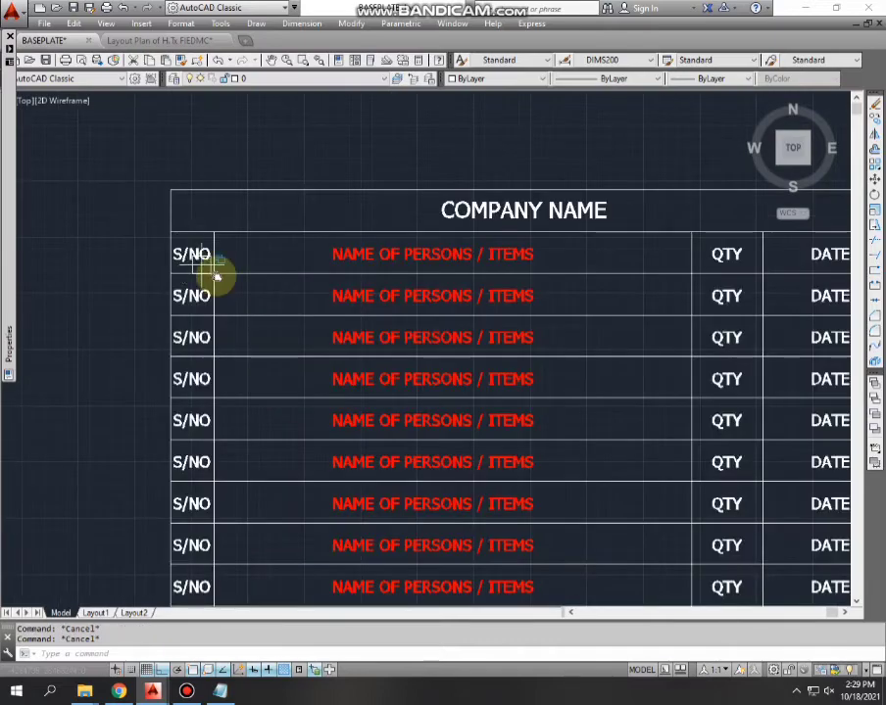
{"action": "scroll", "coordinate": [210, 275], "scroll_direction": "up", "scroll_amount": 2}
Set the first row's S/NO text to Cyan in the Color control
{"action": "left_click", "coordinate": [231, 286]}
{"action": "left_click", "coordinate": [489, 78]}
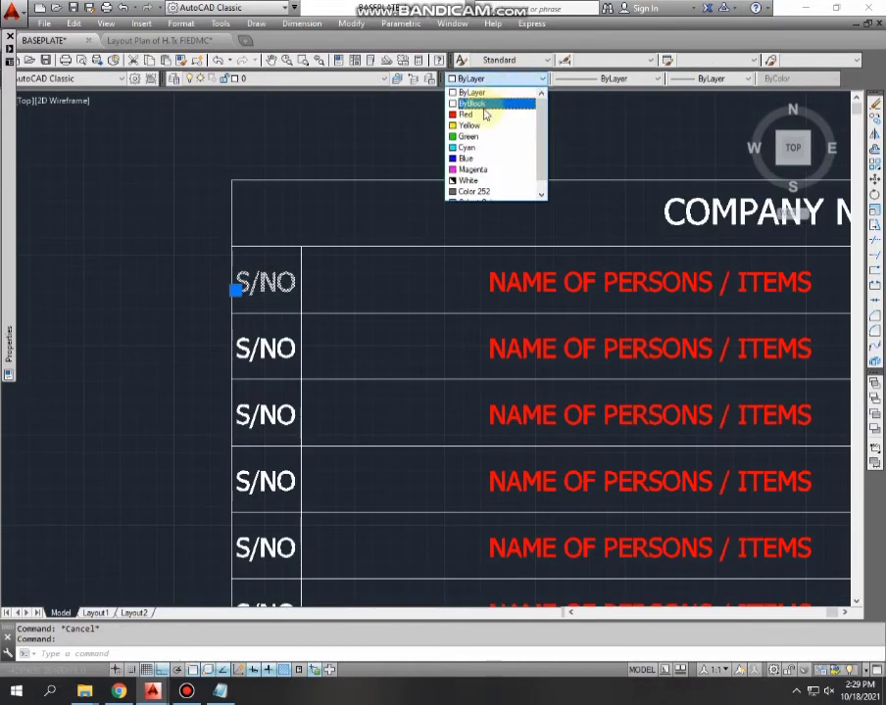
{"action": "left_click", "coordinate": [468, 147]}
{"action": "key", "text": "Escape"}
{"action": "middle_click_drag", "start_coordinate": [307, 293], "coordinate": [284, 279]}
{"action": "type", "text": "MA"}
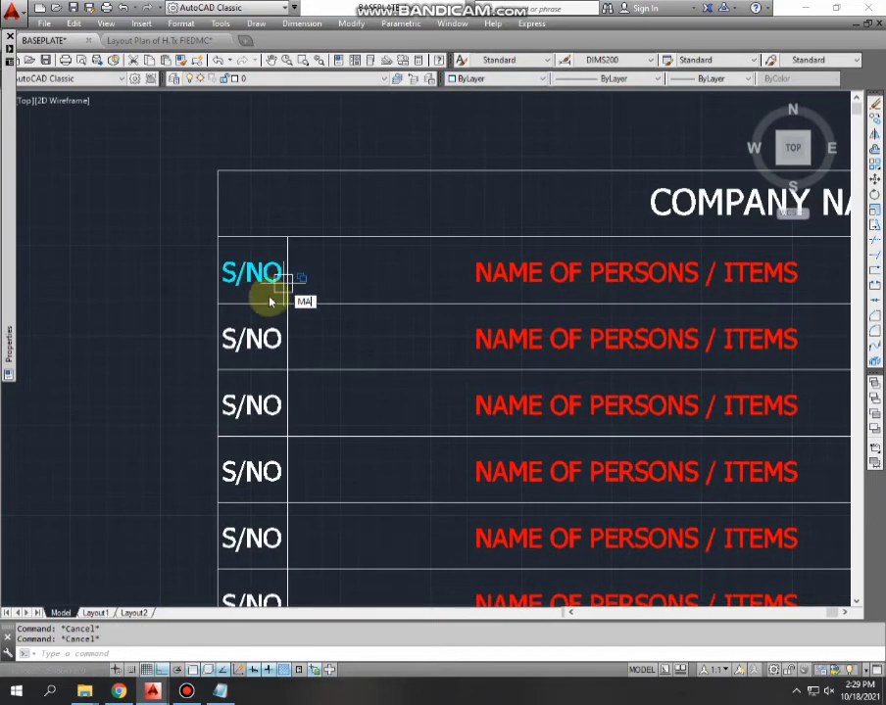
Match the cyan S/NO colour onto the next four S/NO texts
{"action": "key", "text": "Return"}
{"action": "left_click", "coordinate": [250, 275]}
{"action": "left_click", "coordinate": [248, 339]}
{"action": "left_click", "coordinate": [248, 406]}
{"action": "middle_click_drag", "start_coordinate": [254, 473], "coordinate": [261, 309]}
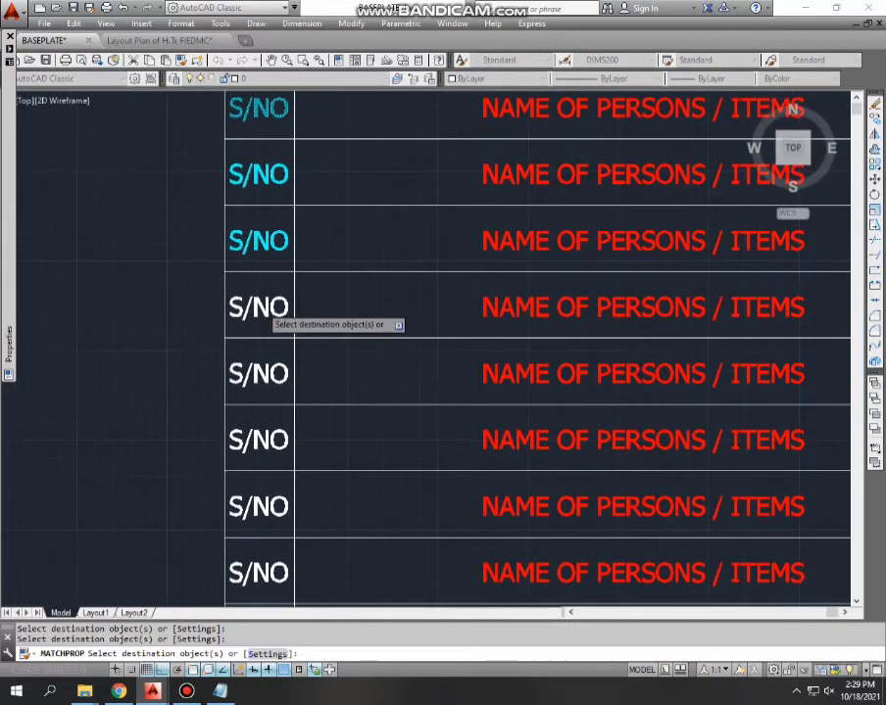
{"action": "left_click", "coordinate": [257, 307]}
{"action": "left_click", "coordinate": [253, 373]}
Match cyan onto the remaining S/NO texts down to the last row
{"action": "middle_click_drag", "start_coordinate": [231, 245], "coordinate": [223, 231]}
{"action": "left_click", "coordinate": [250, 362]}
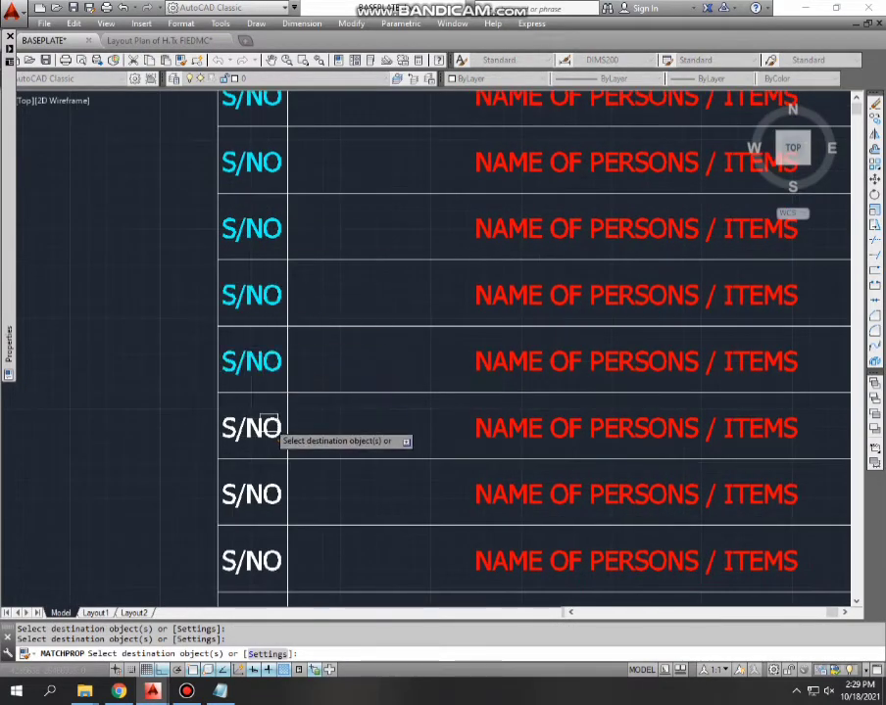
{"action": "middle_click_drag", "start_coordinate": [252, 386], "coordinate": [210, 188]}
{"action": "left_click", "coordinate": [212, 279]}
{"action": "left_click", "coordinate": [202, 329]}
{"action": "left_click", "coordinate": [224, 437]}
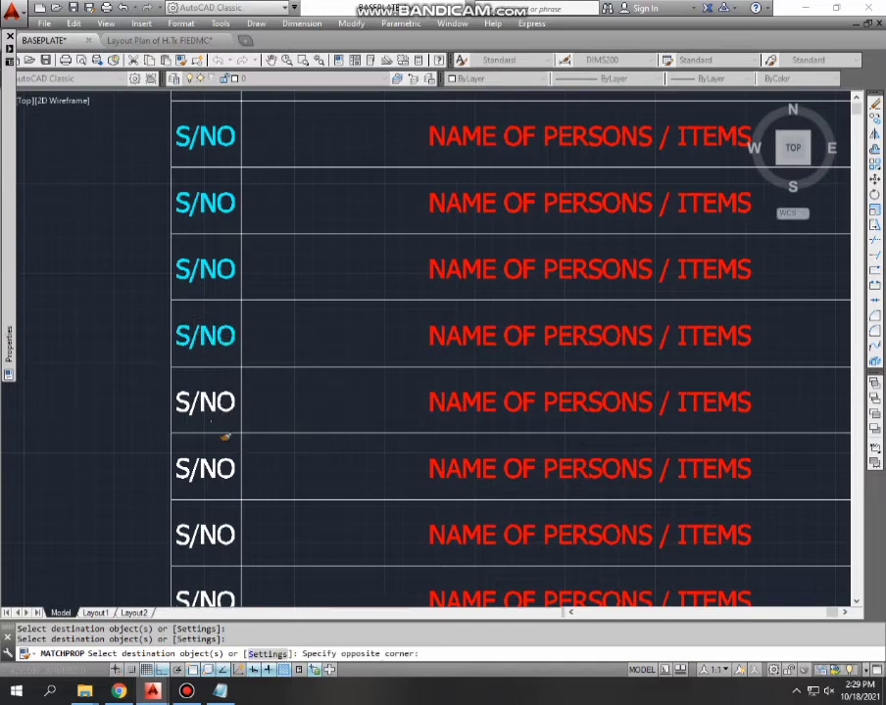
{"action": "middle_click_drag", "start_coordinate": [224, 436], "coordinate": [224, 333]}
{"action": "left_click", "coordinate": [198, 290]}
{"action": "middle_click_drag", "start_coordinate": [177, 355], "coordinate": [172, 307]}
{"action": "left_click", "coordinate": [173, 307]}
{"action": "middle_click_drag", "start_coordinate": [192, 377], "coordinate": [192, 325]}
{"action": "left_click", "coordinate": [192, 326]}
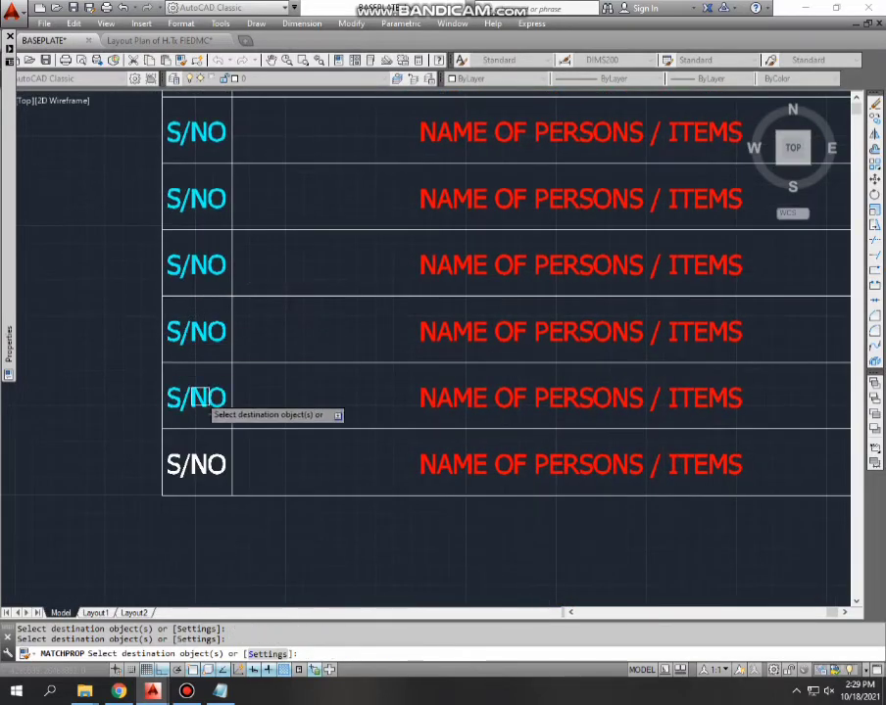
{"action": "left_click", "coordinate": [202, 452]}
{"action": "scroll", "coordinate": [268, 227], "scroll_direction": "down", "scroll_amount": 3}
{"action": "scroll", "coordinate": [365, 231], "scroll_direction": "down", "scroll_amount": 2}
{"action": "key", "text": "Escape"}
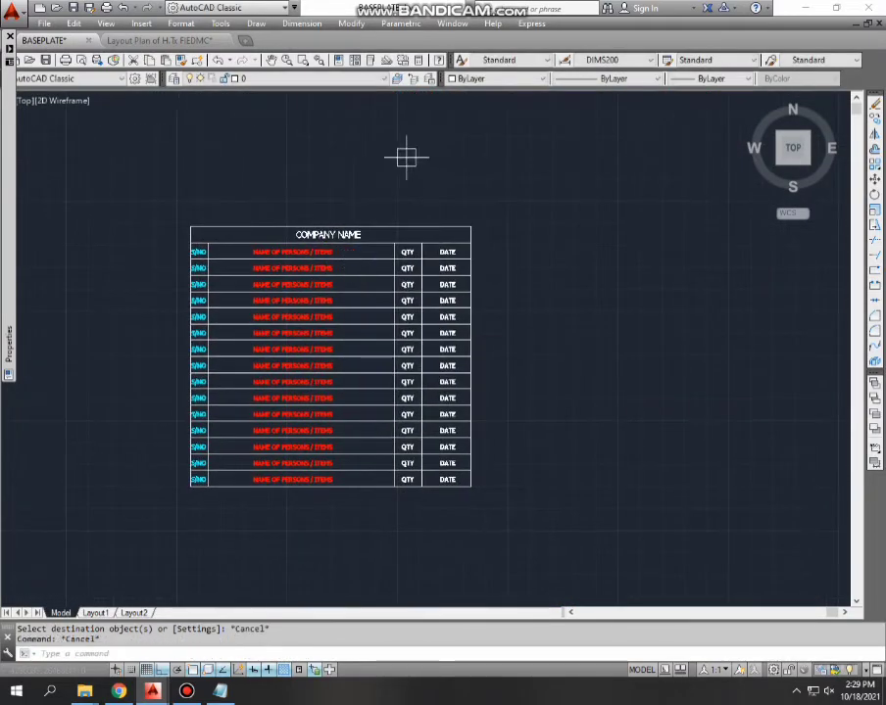
{"action": "scroll", "coordinate": [408, 186], "scroll_direction": "up", "scroll_amount": 2}
{"action": "scroll", "coordinate": [411, 235], "scroll_direction": "up", "scroll_amount": 2}
{"action": "scroll", "coordinate": [392, 294], "scroll_direction": "up", "scroll_amount": 4}
{"action": "left_click", "coordinate": [326, 340]}
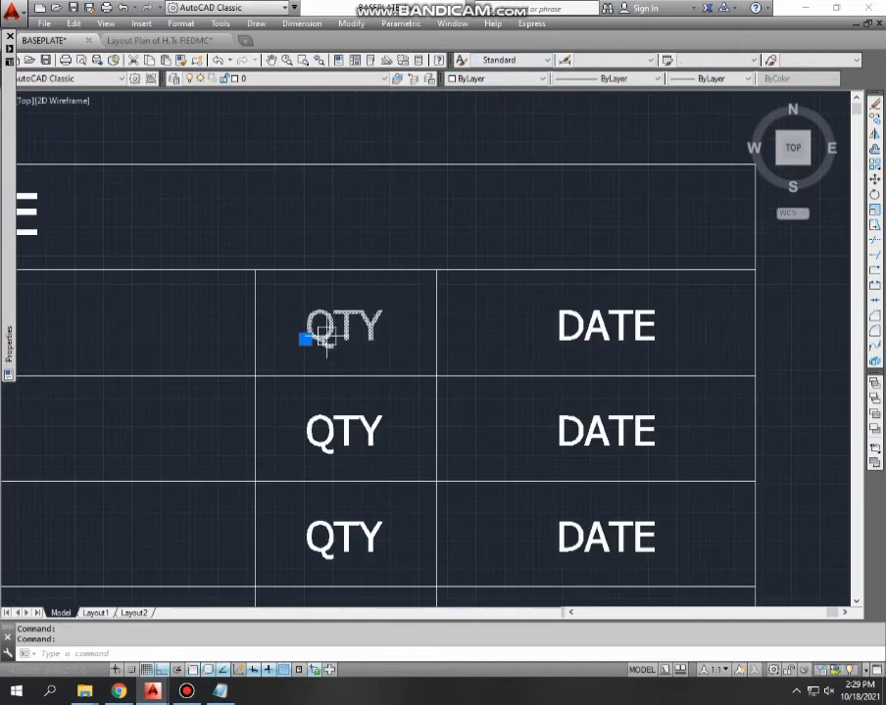
Make the first row's QTY text magenta using the Color dropdown
{"action": "left_click", "coordinate": [484, 78]}
{"action": "left_click", "coordinate": [464, 168]}
{"action": "key", "text": "Escape"}
{"action": "scroll", "coordinate": [374, 253], "scroll_direction": "down", "scroll_amount": 2}
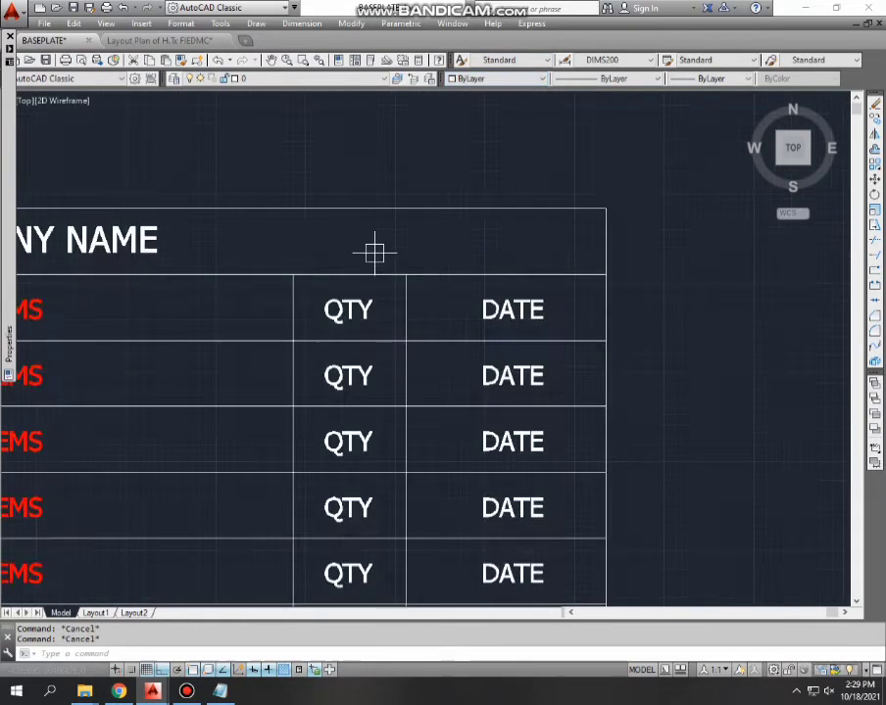
{"action": "scroll", "coordinate": [374, 252], "scroll_direction": "up", "scroll_amount": 2}
{"action": "left_click", "coordinate": [348, 335]}
{"action": "left_click", "coordinate": [470, 79]}
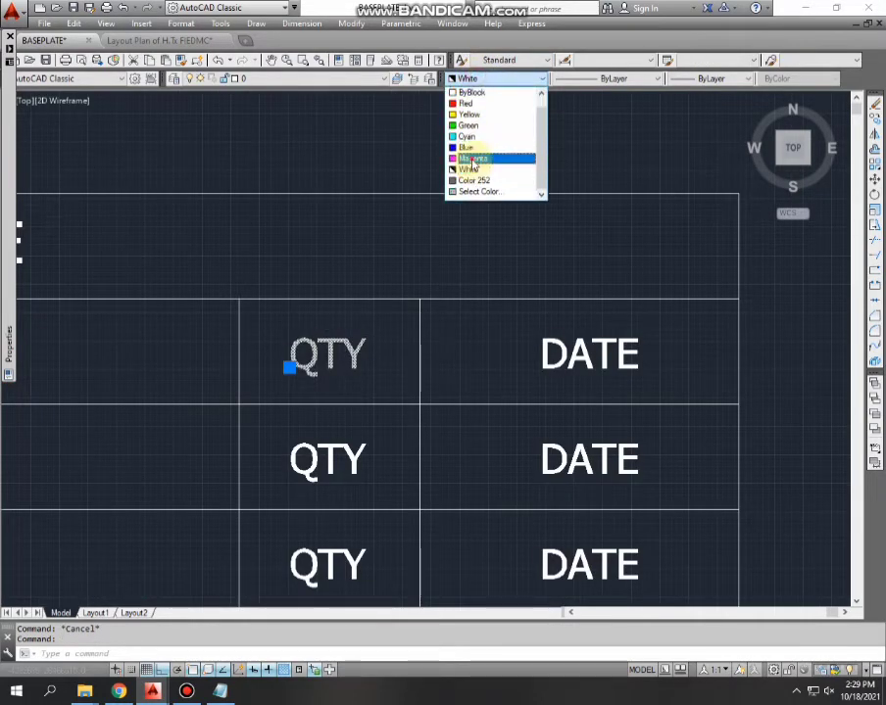
{"action": "left_click", "coordinate": [480, 159]}
{"action": "key", "text": "Escape"}
Match properties (MA) from the magenta QTY onto the next several QTY entries
{"action": "type", "text": "ma"}
{"action": "key", "text": "Return"}
{"action": "key", "text": "Escape"}
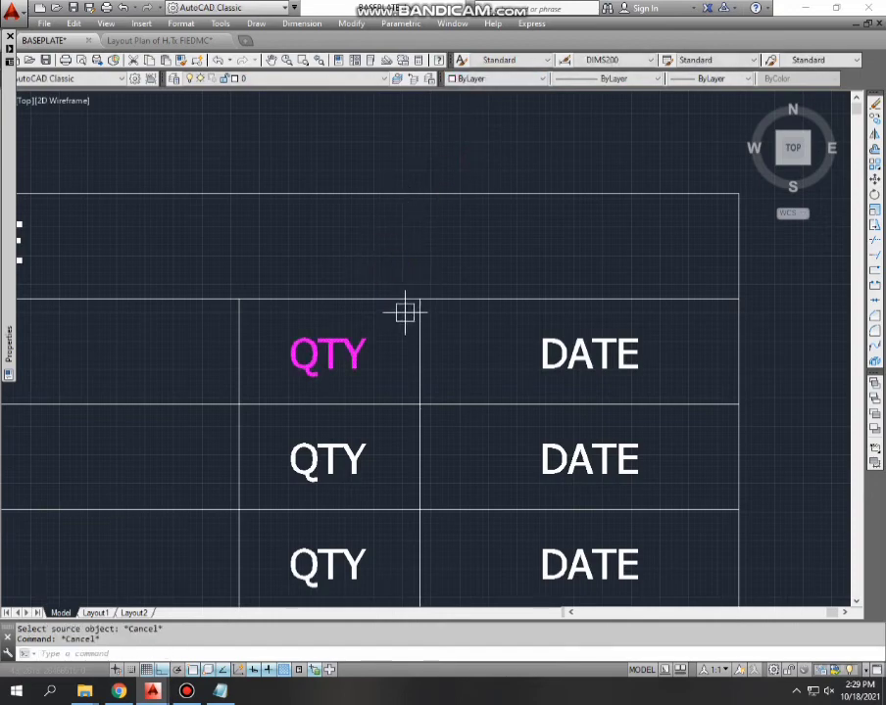
{"action": "type", "text": "a"}
{"action": "key", "text": "Return"}
{"action": "left_click", "coordinate": [343, 338]}
{"action": "scroll", "coordinate": [362, 334], "scroll_direction": "down", "scroll_amount": 2}
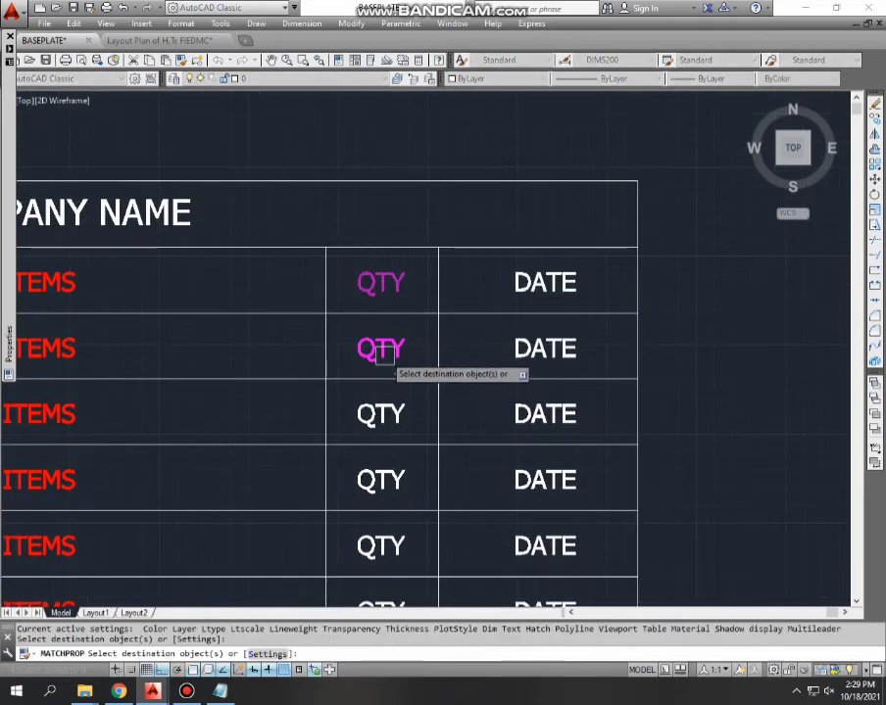
{"action": "left_click", "coordinate": [378, 347]}
{"action": "middle_click_drag", "start_coordinate": [347, 503], "coordinate": [384, 400]}
{"action": "left_click", "coordinate": [402, 382]}
{"action": "left_click", "coordinate": [409, 440]}
{"action": "left_click", "coordinate": [428, 506]}
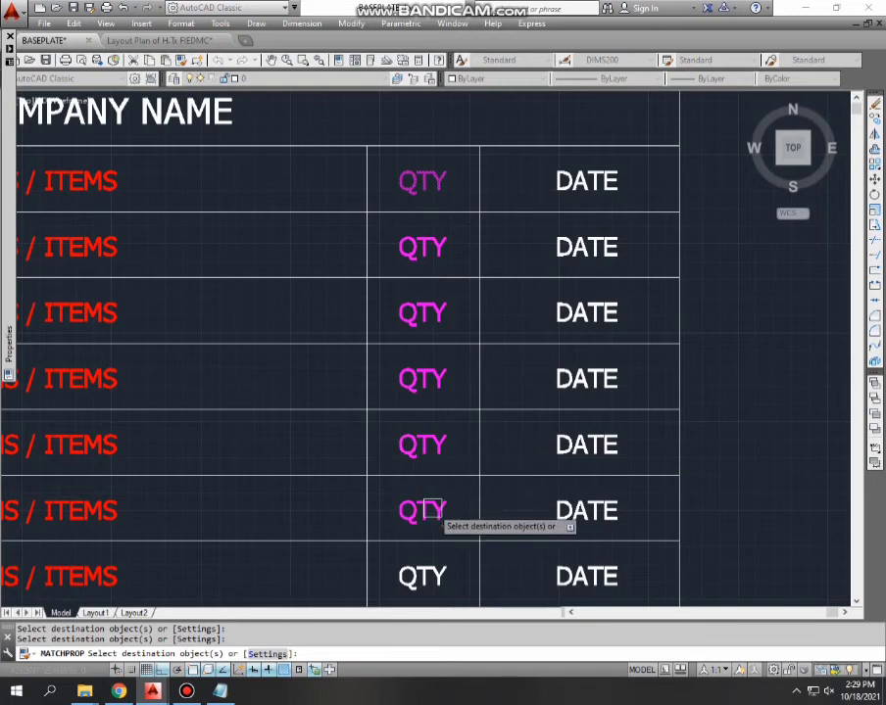
Match the magenta colour onto the remaining QTY entries down to the last row
{"action": "middle_click_drag", "start_coordinate": [429, 505], "coordinate": [466, 191]}
{"action": "left_click", "coordinate": [457, 297]}
{"action": "left_click", "coordinate": [458, 362]}
{"action": "left_click", "coordinate": [457, 429]}
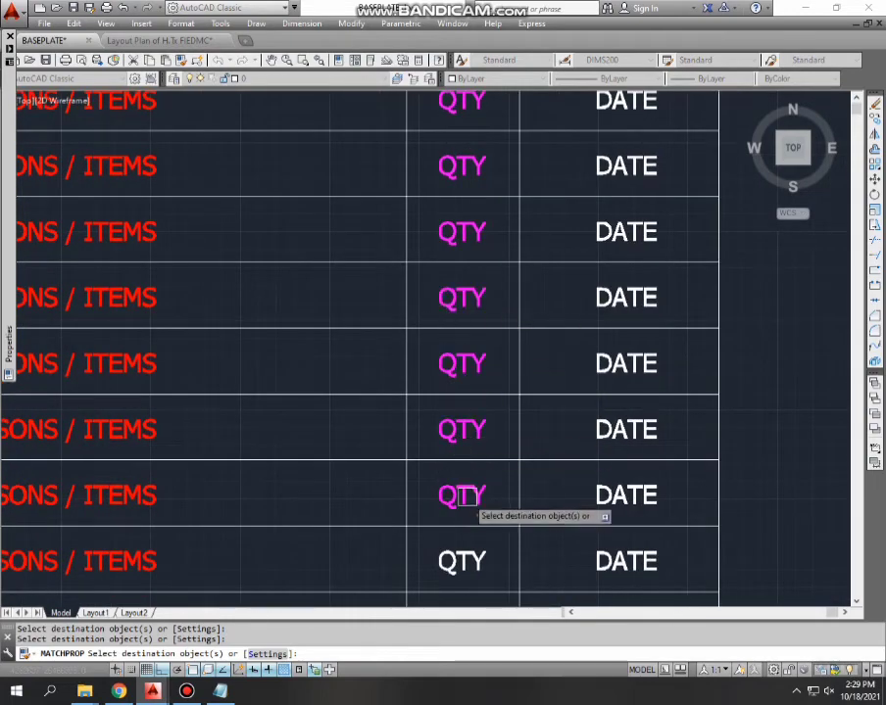
{"action": "middle_click_drag", "start_coordinate": [455, 491], "coordinate": [481, 333]}
{"action": "left_click", "coordinate": [481, 331]}
{"action": "left_click", "coordinate": [480, 404]}
{"action": "middle_click_drag", "start_coordinate": [480, 405], "coordinate": [483, 194]}
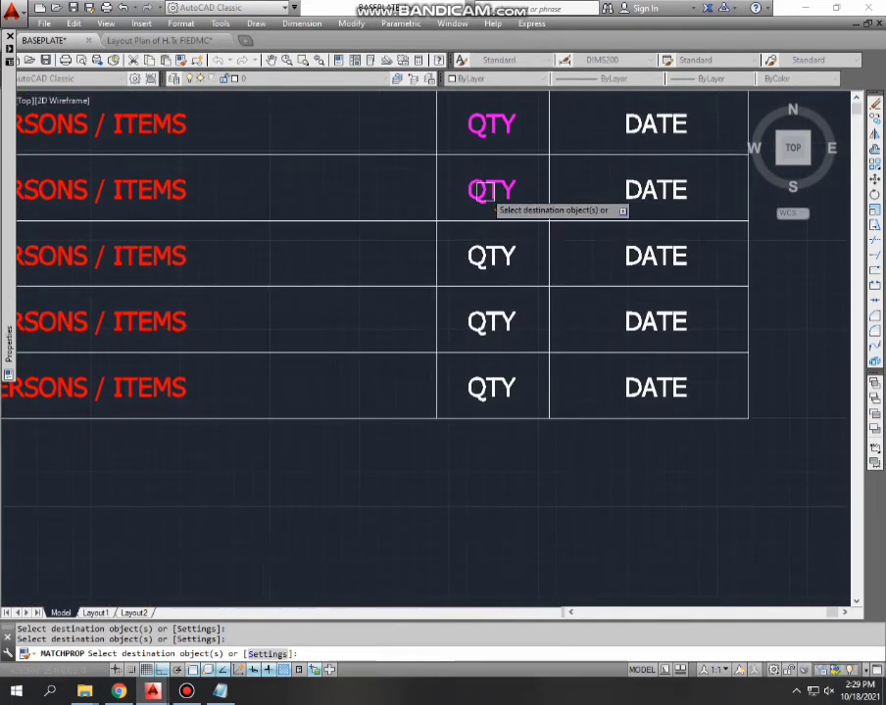
{"action": "left_click", "coordinate": [481, 267]}
{"action": "left_click", "coordinate": [484, 321]}
{"action": "left_click", "coordinate": [487, 376]}
End the property matching, review the coloured table, and bring Notepad back to the front
{"action": "key", "text": "Escape"}
{"action": "scroll", "coordinate": [485, 333], "scroll_direction": "down", "scroll_amount": 8}
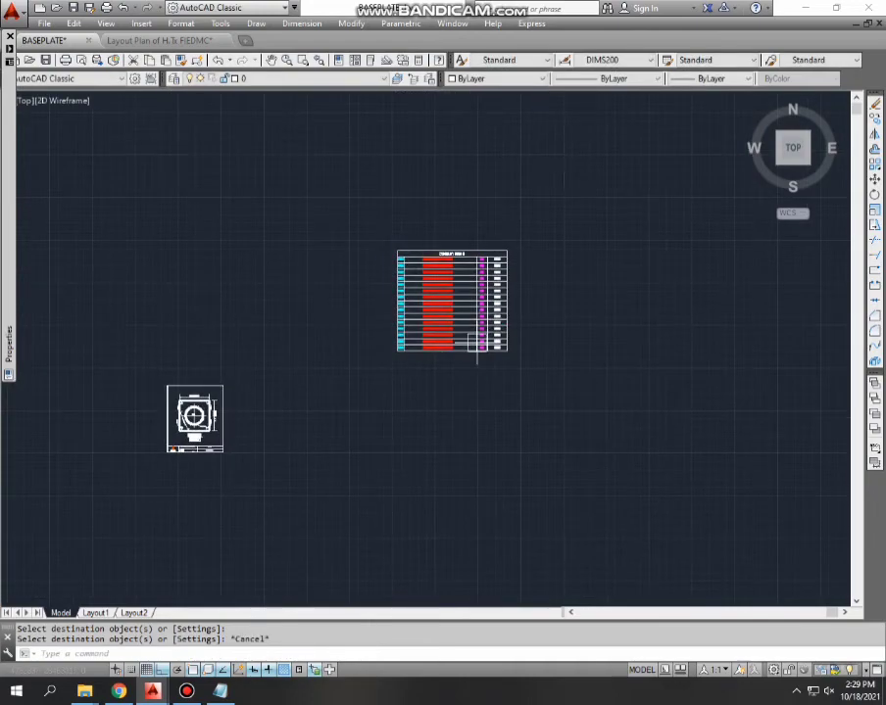
{"action": "scroll", "coordinate": [435, 243], "scroll_direction": "up", "scroll_amount": 5}
{"action": "mouse_move", "coordinate": [435, 243]}
{"action": "middle_mouse_down"}
{"action": "mouse_move", "coordinate": [439, 334]}
{"action": "mouse_move", "coordinate": [438, 248]}
{"action": "middle_mouse_up"}
{"action": "scroll", "coordinate": [439, 316], "scroll_direction": "up", "scroll_amount": 2}
{"action": "scroll", "coordinate": [447, 252], "scroll_direction": "down", "scroll_amount": 2}
{"action": "middle_click_drag", "start_coordinate": [456, 387], "coordinate": [454, 433]}
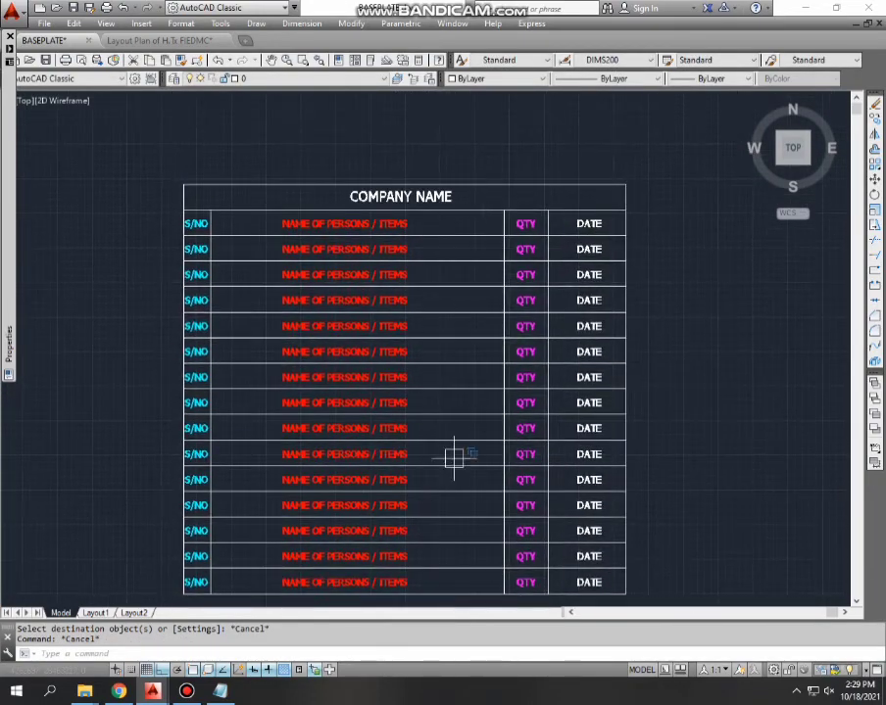
{"action": "key", "text": "alt+Tab"}
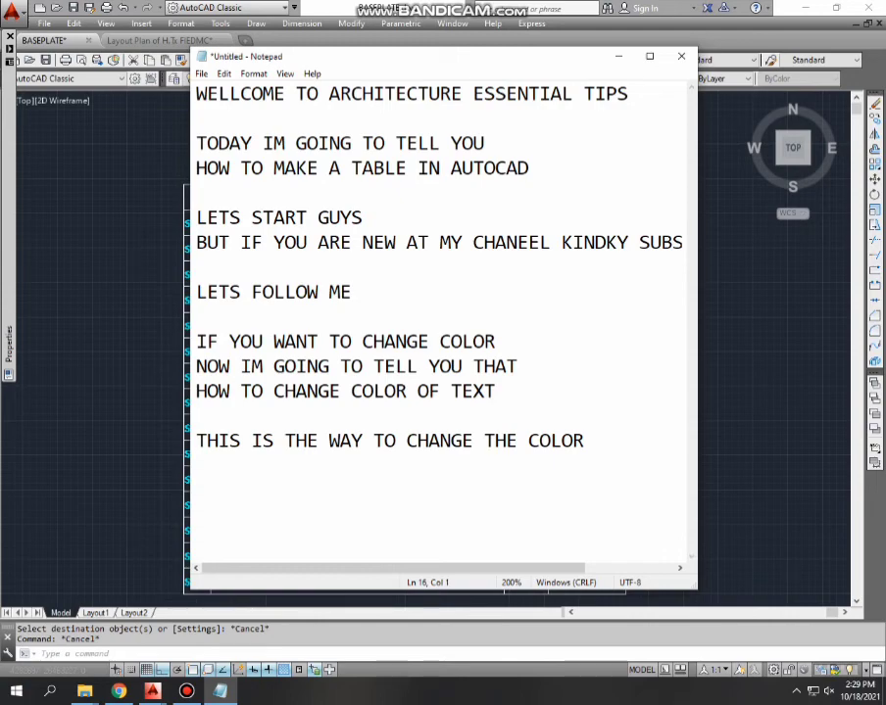
Add the closing line 'THANKYOU SO MUCH FOR WATCHING THIS' to the Notepad note
{"action": "type", "text": "THANKYOU SO MUCH FOR WATCHING THIS"}
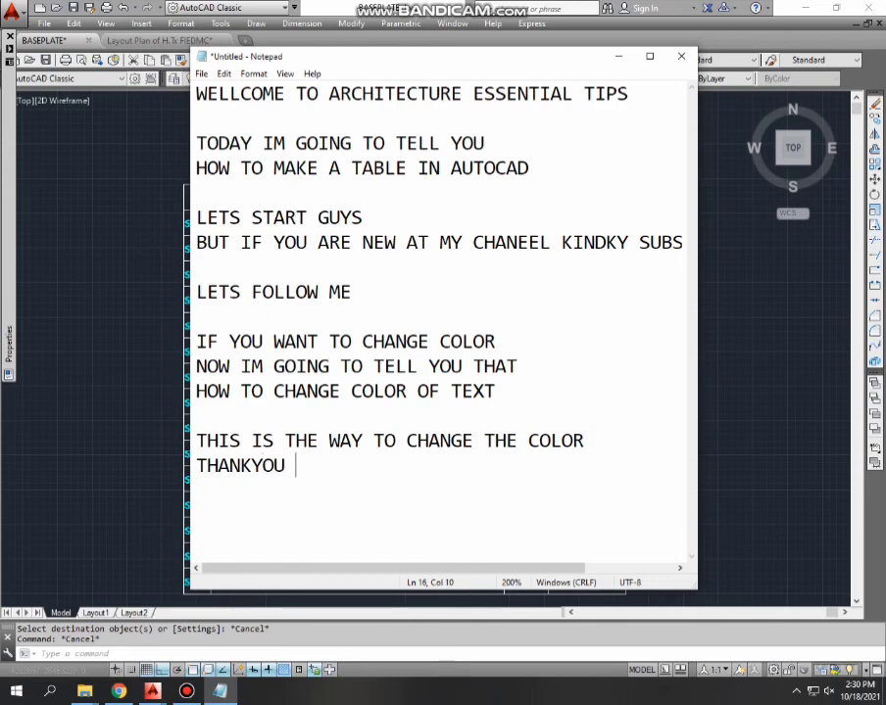